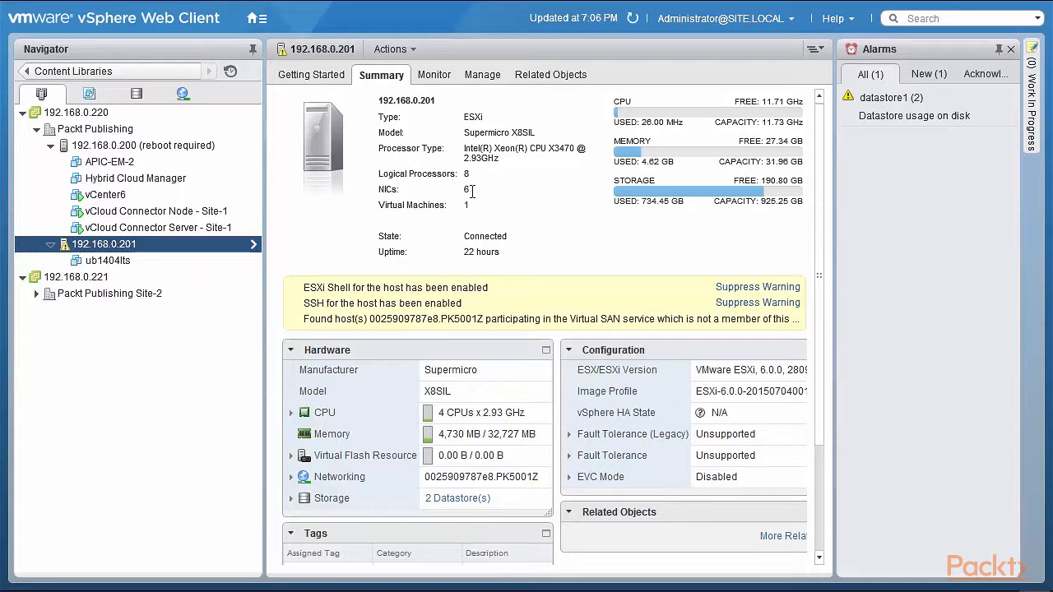
Open host 192.168.0.201's TCP/IP configuration and review the gateway and DNS server columns of its system stacks
{"action": "left_click", "coordinate": [483, 80]}
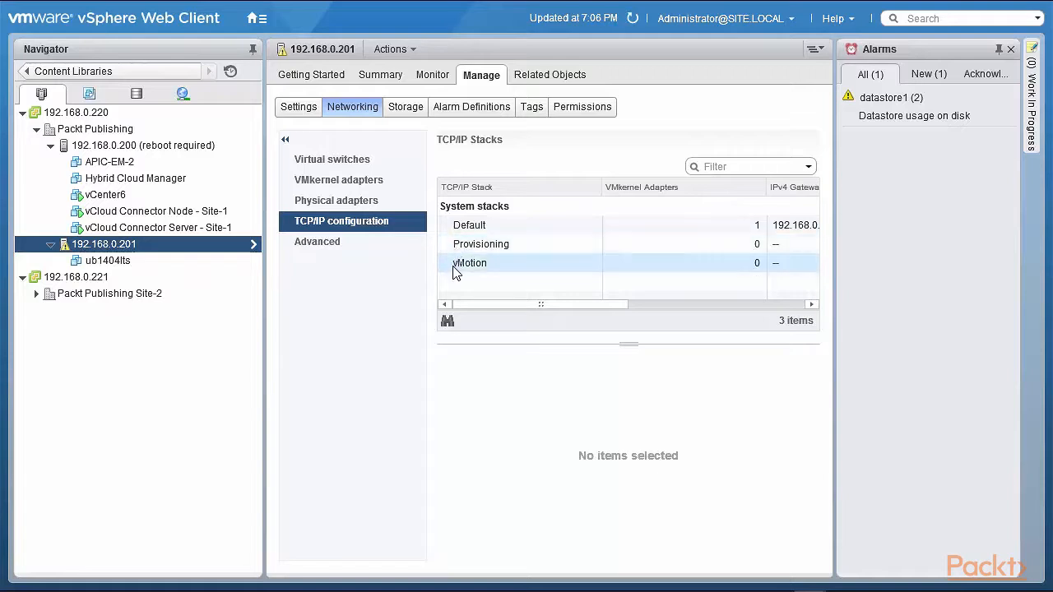
{"action": "left_click_drag", "start_coordinate": [766, 193], "coordinate": [721, 197]}
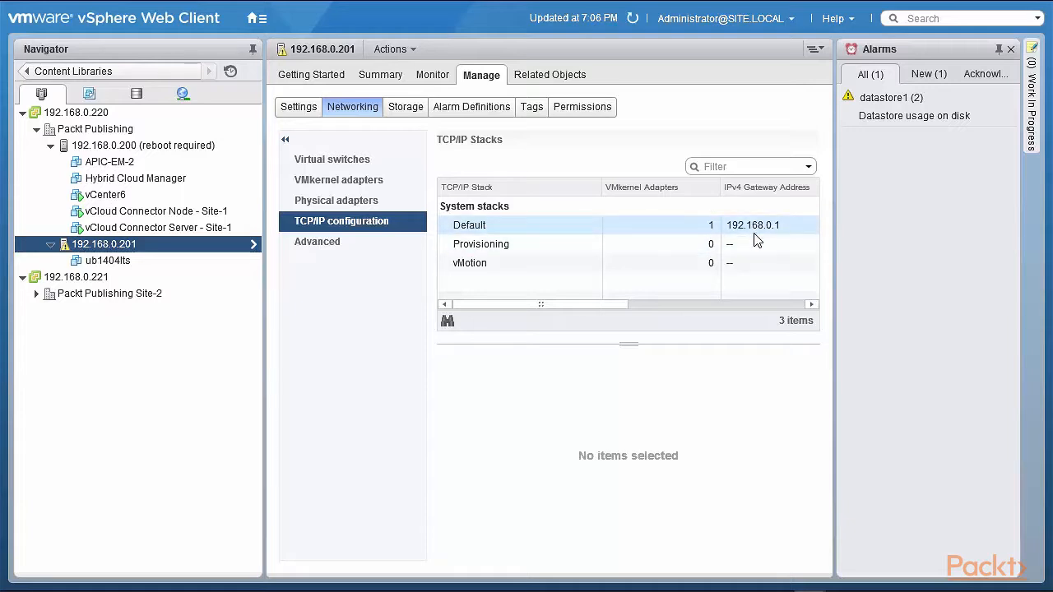
{"action": "left_click_drag", "start_coordinate": [623, 304], "coordinate": [811, 310]}
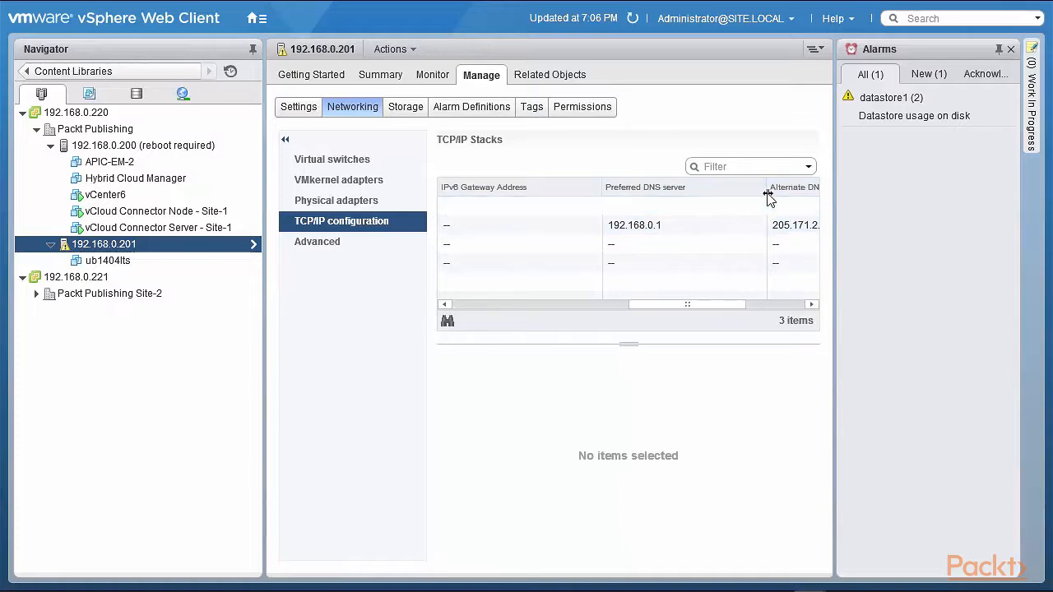
{"action": "left_click_drag", "start_coordinate": [766, 193], "coordinate": [701, 204]}
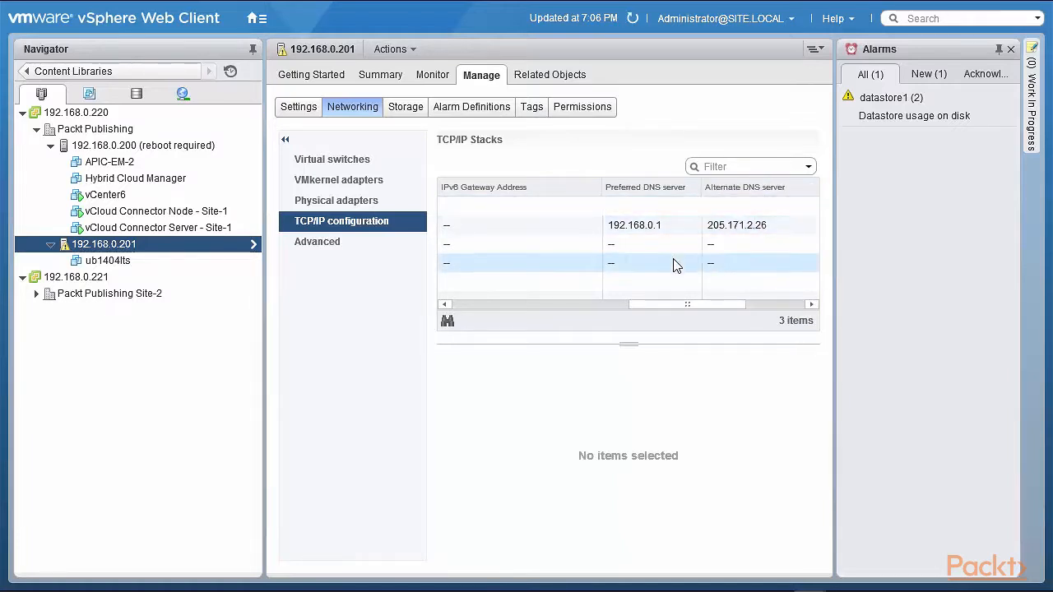
{"action": "left_click_drag", "start_coordinate": [699, 307], "coordinate": [486, 303]}
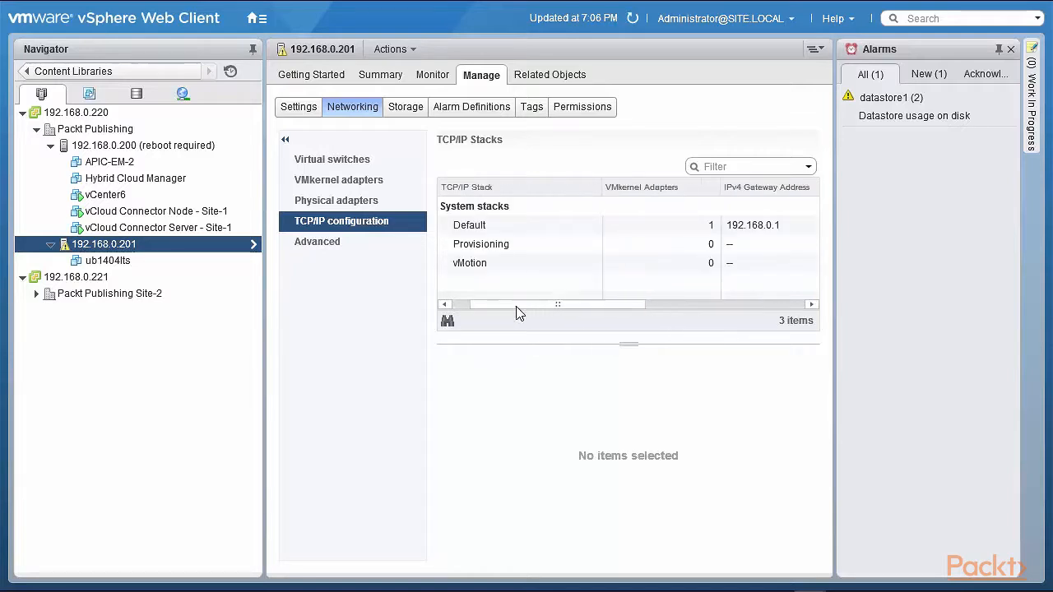
Inspect the DNS details of the Default, Provisioning and vMotion TCP/IP stacks in turn
{"action": "left_click", "coordinate": [486, 227]}
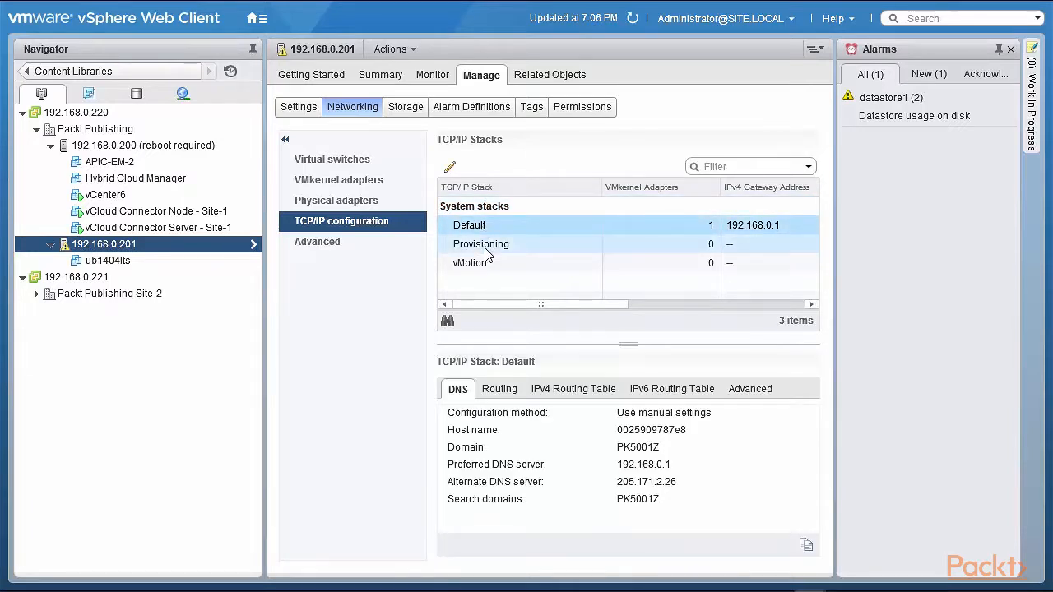
{"action": "left_click", "coordinate": [486, 254]}
{"action": "left_click", "coordinate": [481, 264]}
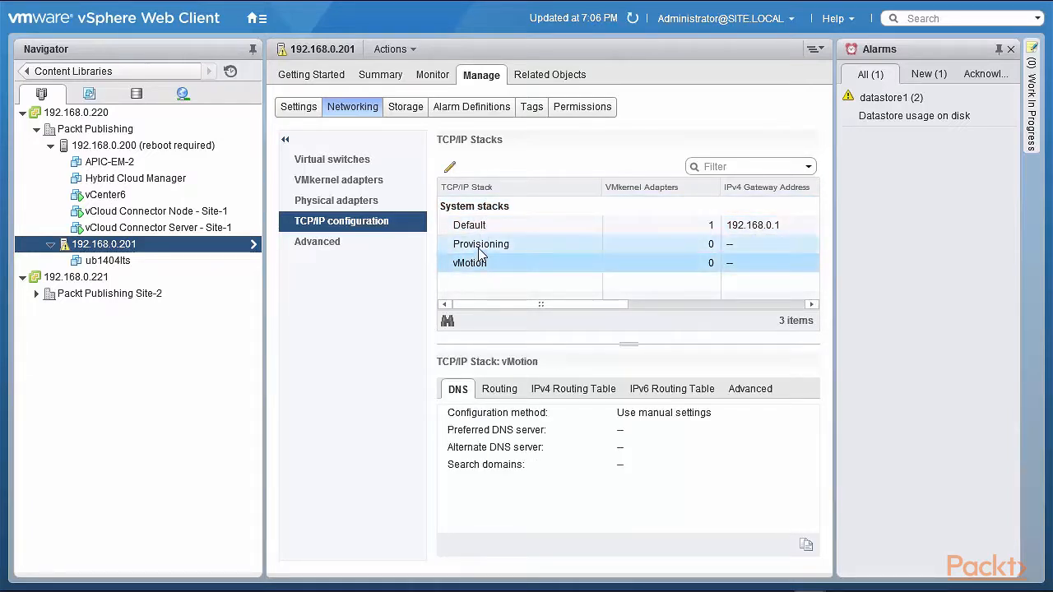
Review the Default stack's routing settings, IPv4 and IPv6 routing tables, and advanced settings
{"action": "left_click", "coordinate": [481, 227]}
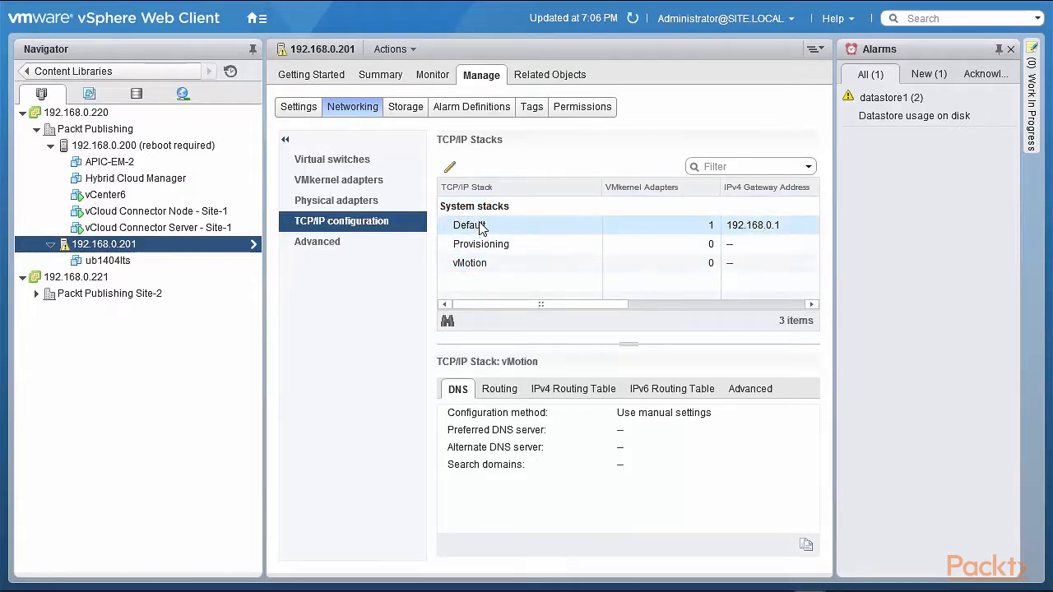
{"action": "left_click", "coordinate": [499, 390]}
{"action": "left_click", "coordinate": [581, 392]}
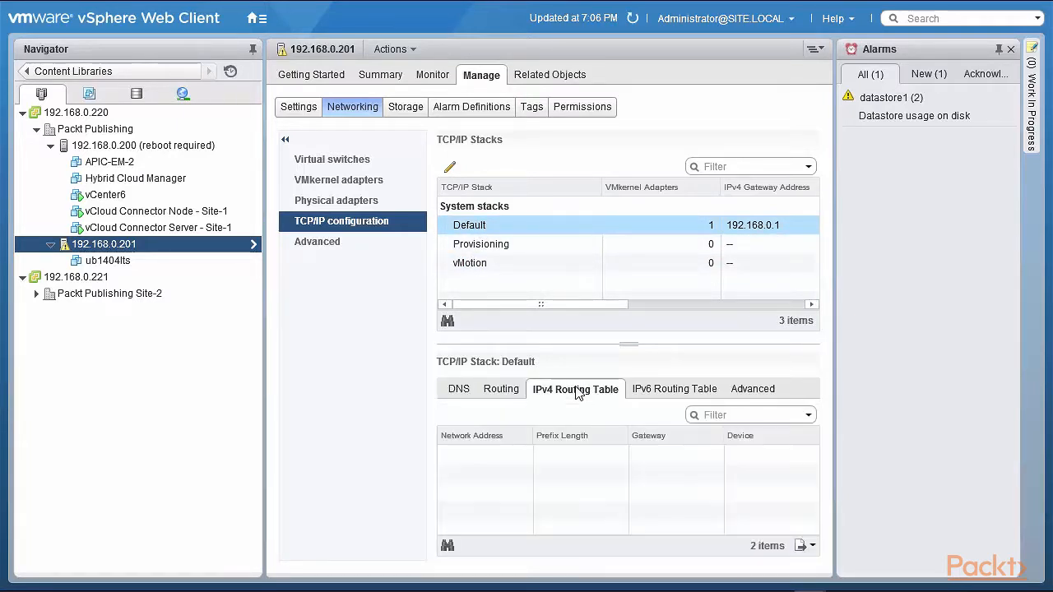
{"action": "left_click", "coordinate": [669, 393]}
{"action": "left_click", "coordinate": [775, 392]}
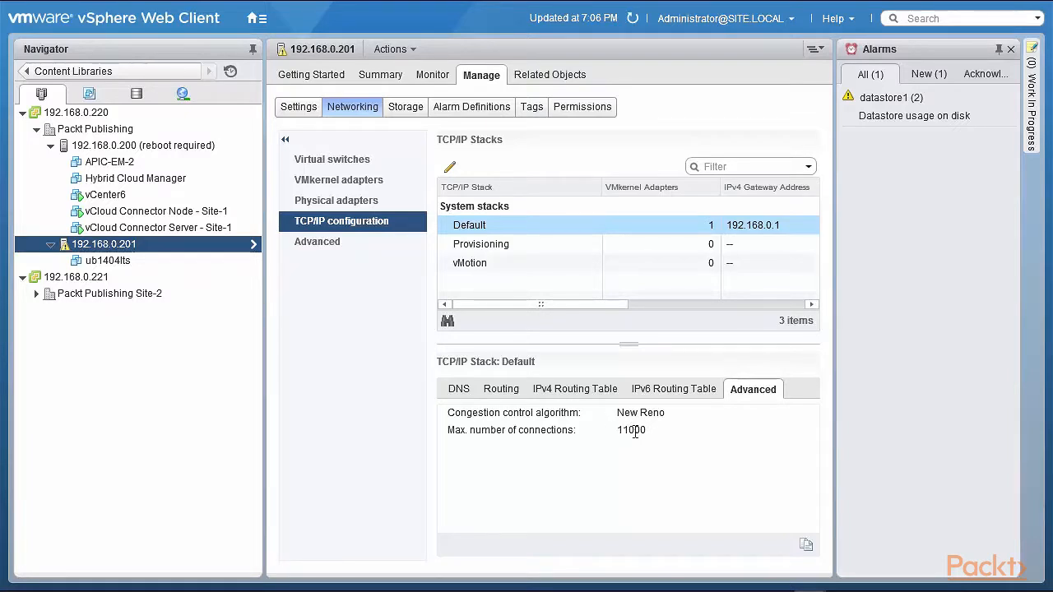
Review the Provisioning stack's DNS, routing, routing table and advanced details, and the vMotion stack's advanced settings
{"action": "left_click", "coordinate": [497, 252]}
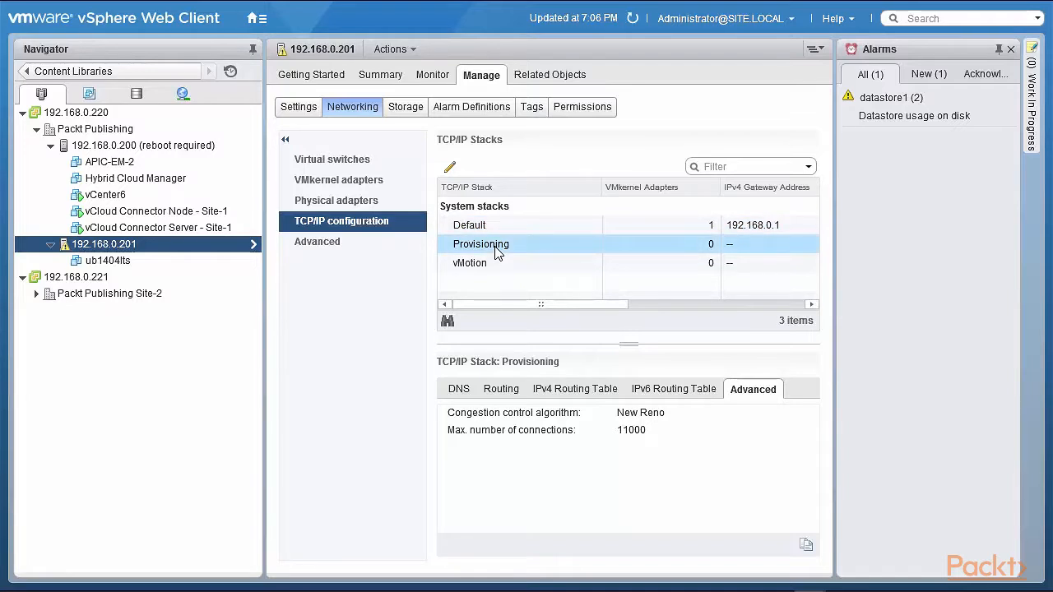
{"action": "left_click", "coordinate": [458, 392]}
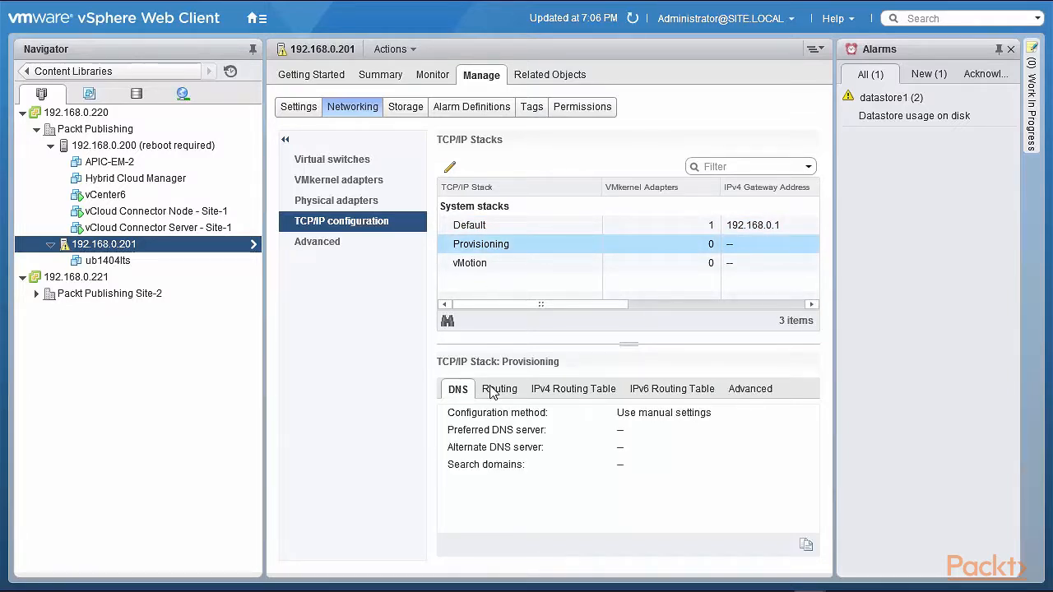
{"action": "left_click", "coordinate": [498, 393]}
{"action": "left_click", "coordinate": [564, 396]}
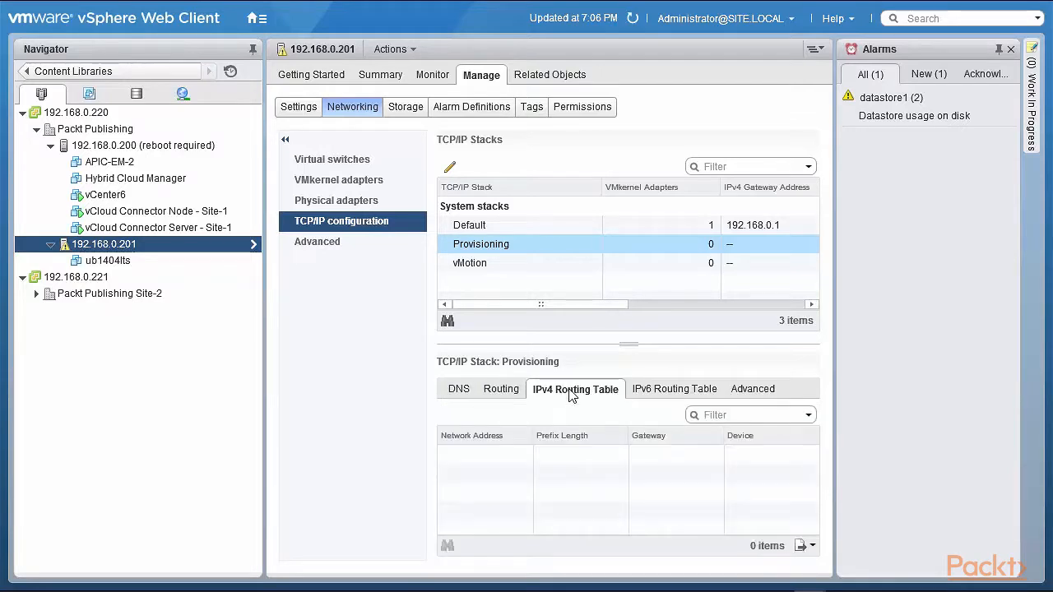
{"action": "left_click", "coordinate": [632, 396]}
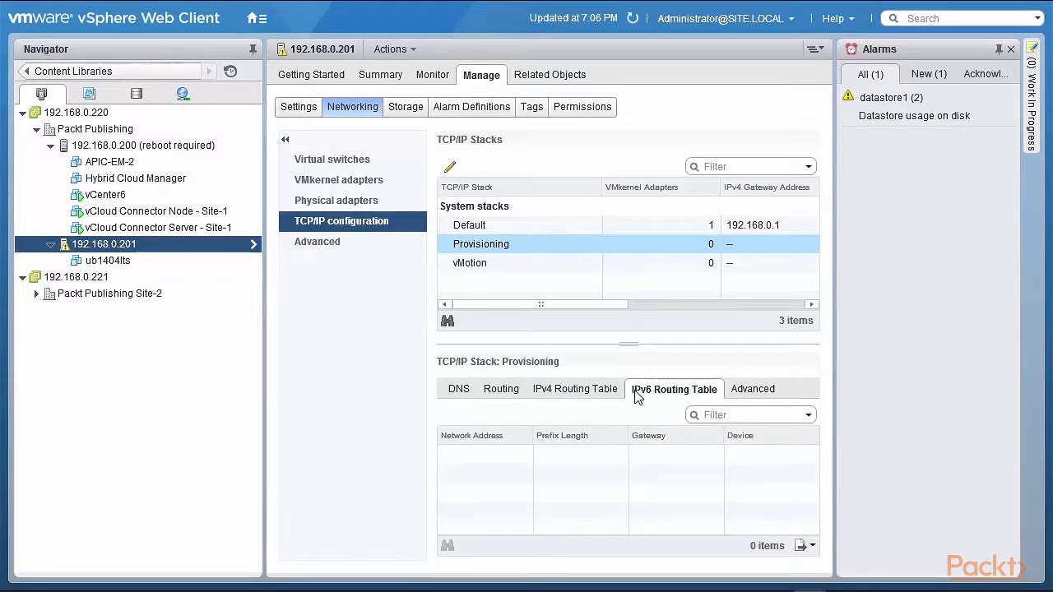
{"action": "left_click", "coordinate": [732, 389]}
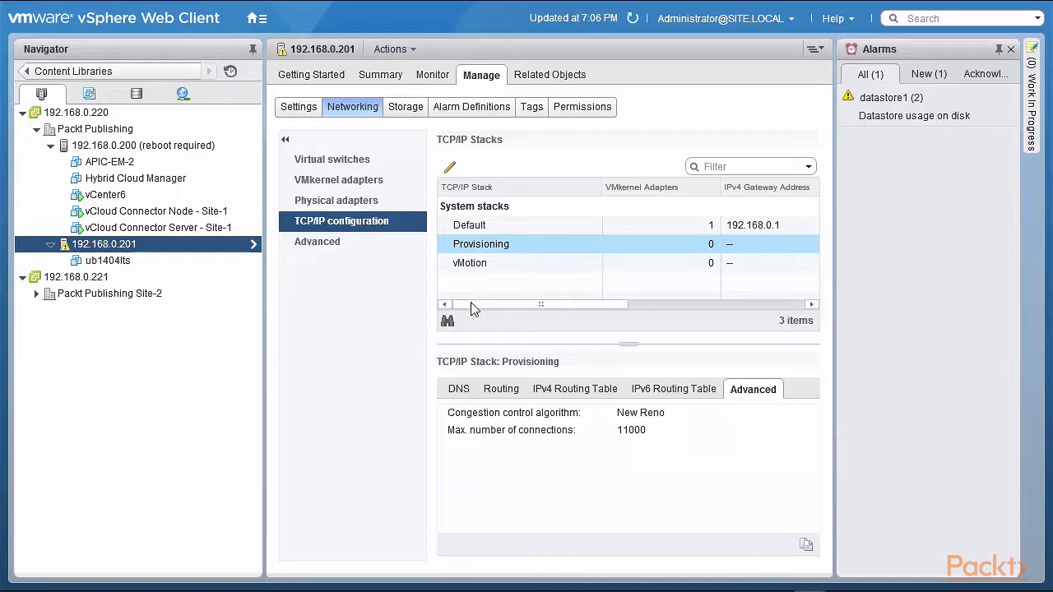
{"action": "left_click", "coordinate": [477, 269]}
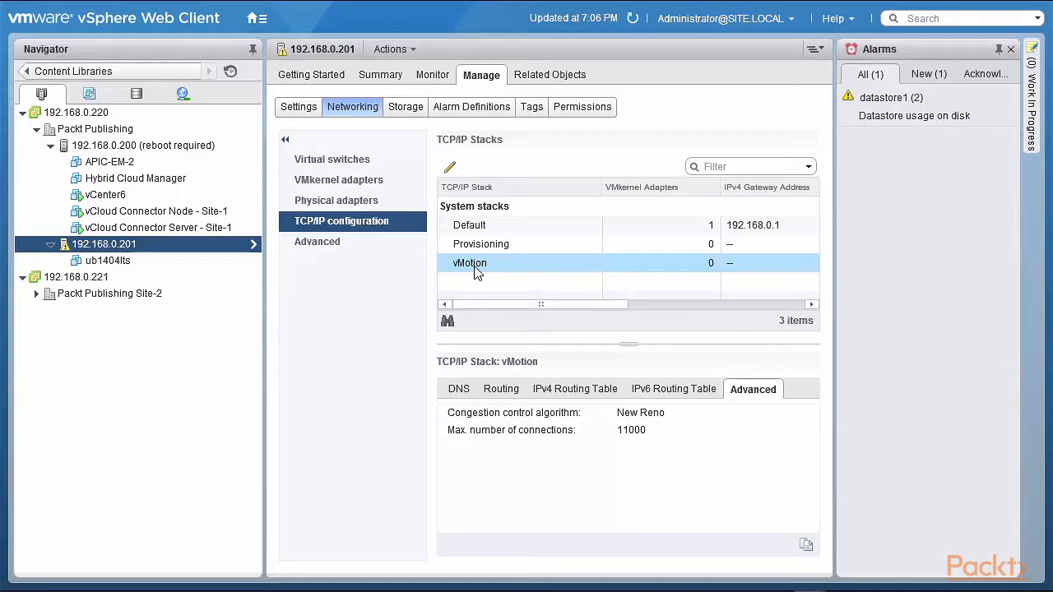
Start adding a VMkernel network adapter on the existing standard switch vSwitch0, proceeding to its port properties
{"action": "left_click", "coordinate": [306, 180]}
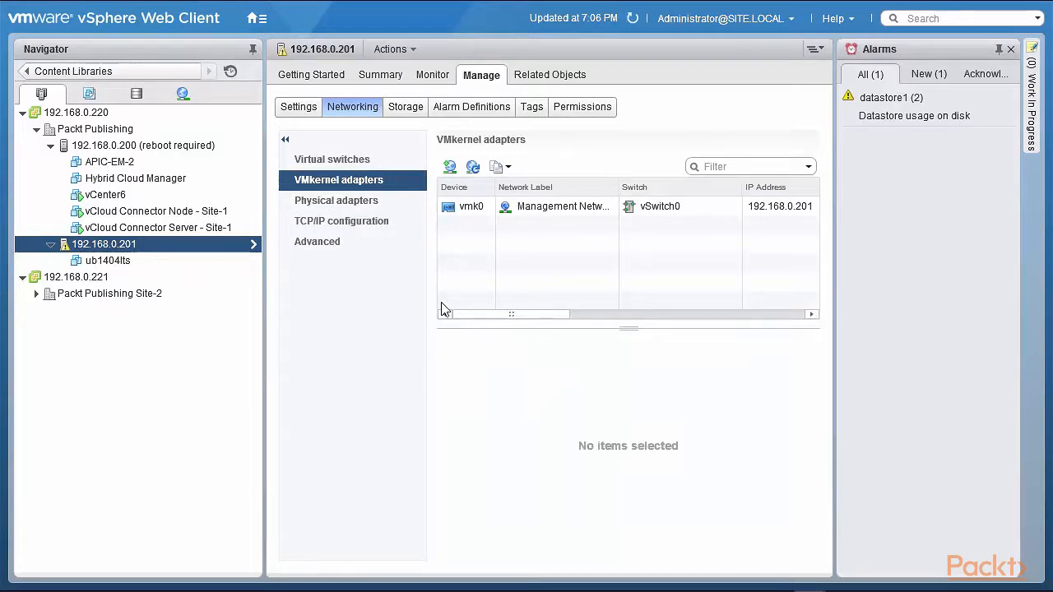
{"action": "left_click", "coordinate": [449, 167]}
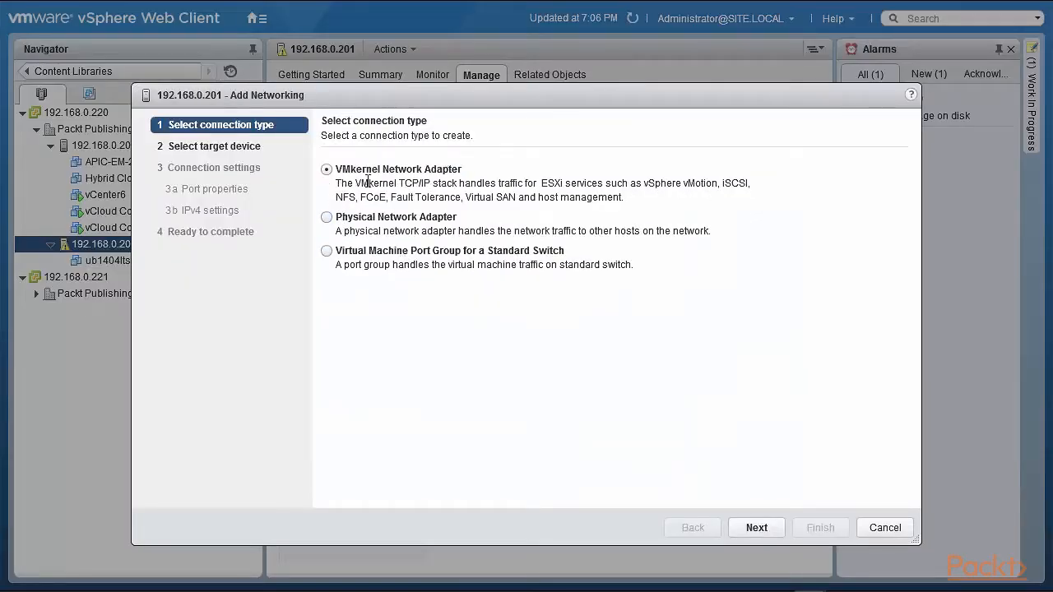
{"action": "left_click", "coordinate": [756, 528]}
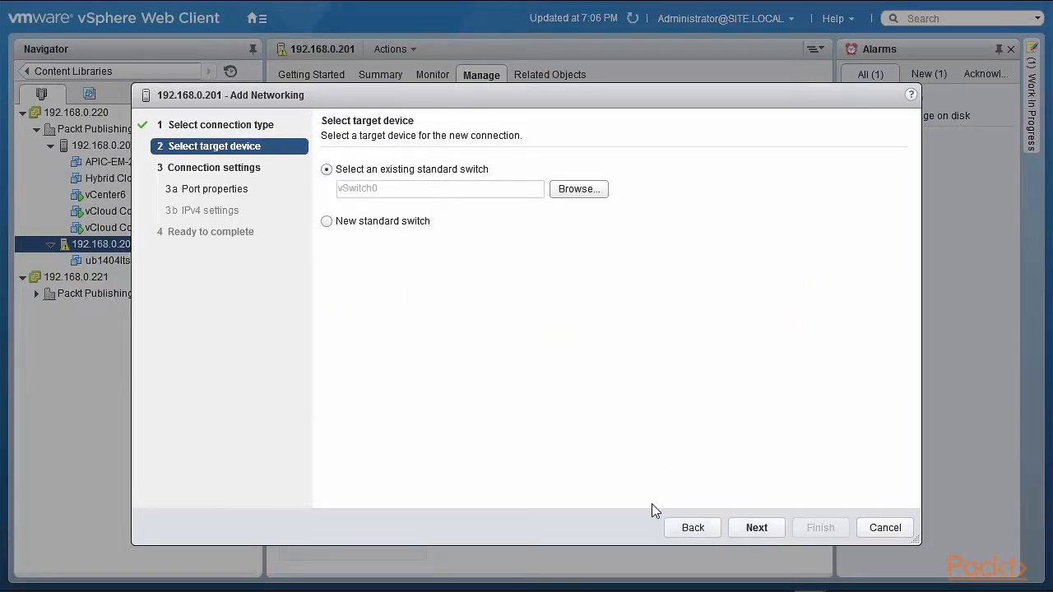
{"action": "left_click", "coordinate": [750, 528]}
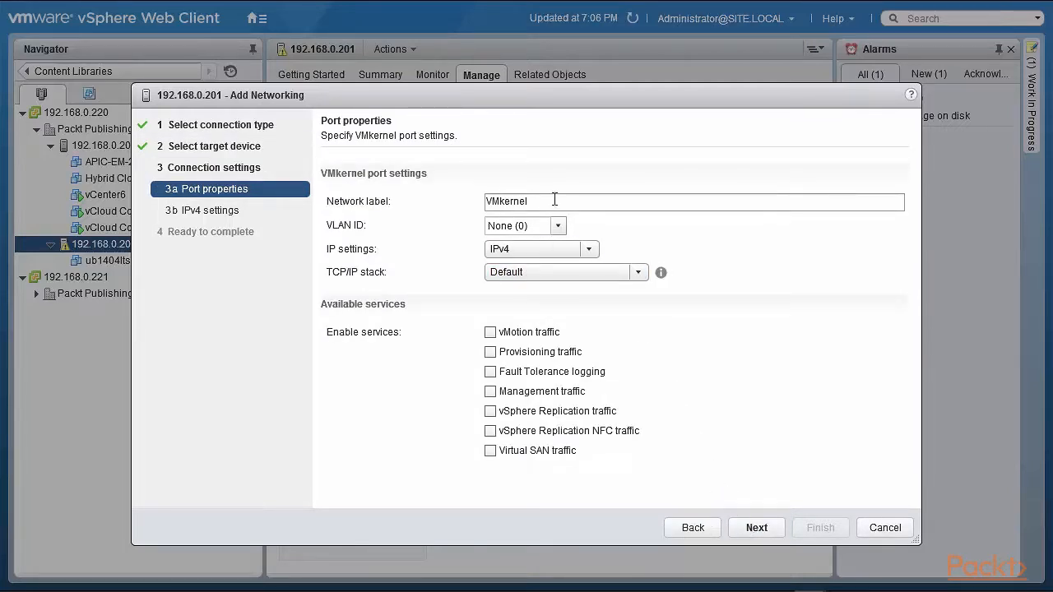
Try the vMotion TCP/IP stack for the new VMkernel adapter, check its enabled services, and switch the stack to Provisioning
{"action": "left_click", "coordinate": [636, 273]}
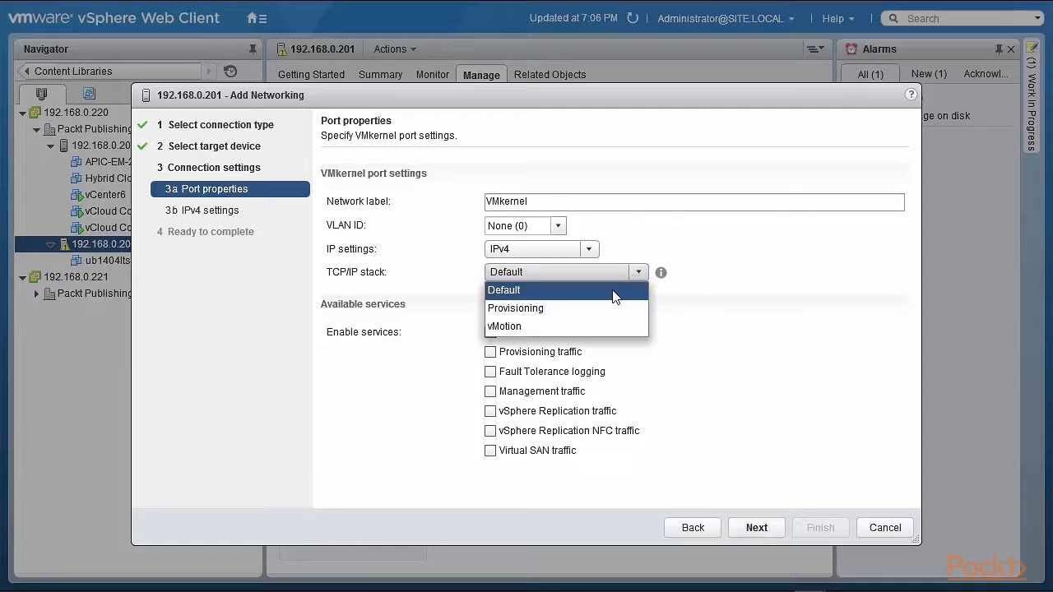
{"action": "left_click", "coordinate": [574, 329]}
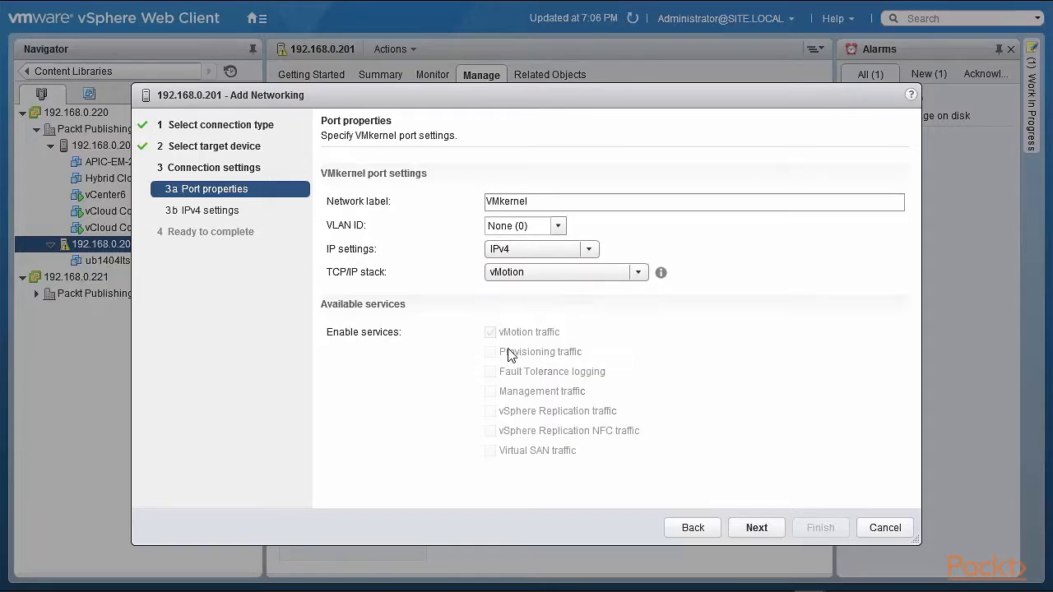
{"action": "mouse_move", "coordinate": [496, 345]}
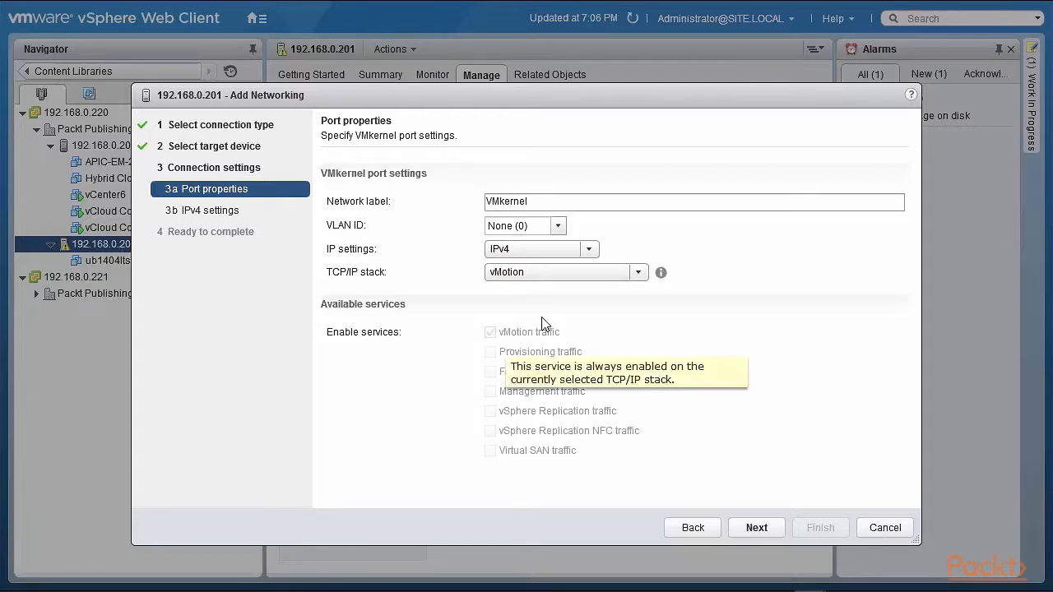
{"action": "left_click", "coordinate": [640, 275]}
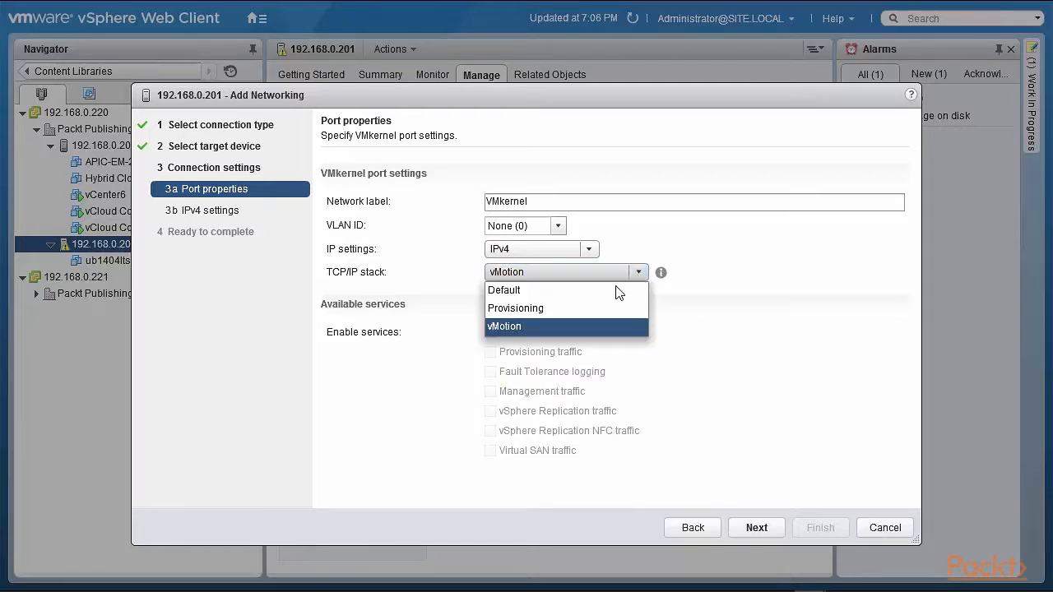
{"action": "left_click", "coordinate": [566, 303]}
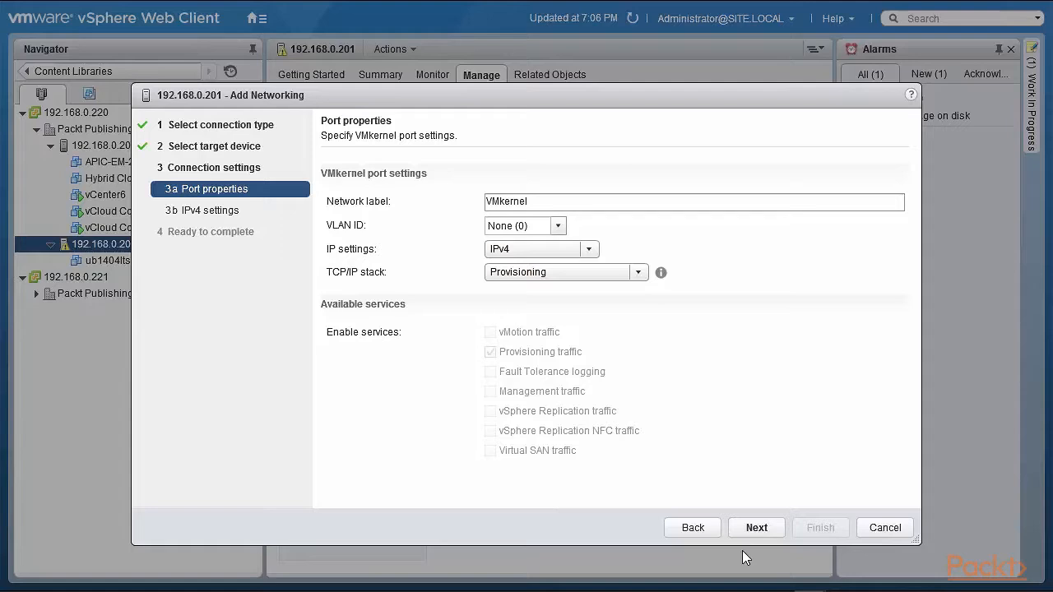
Choose static IPv4 settings for the new adapter, and cancel the wizard to return to the host's TCP/IP configuration
{"action": "left_click", "coordinate": [208, 218]}
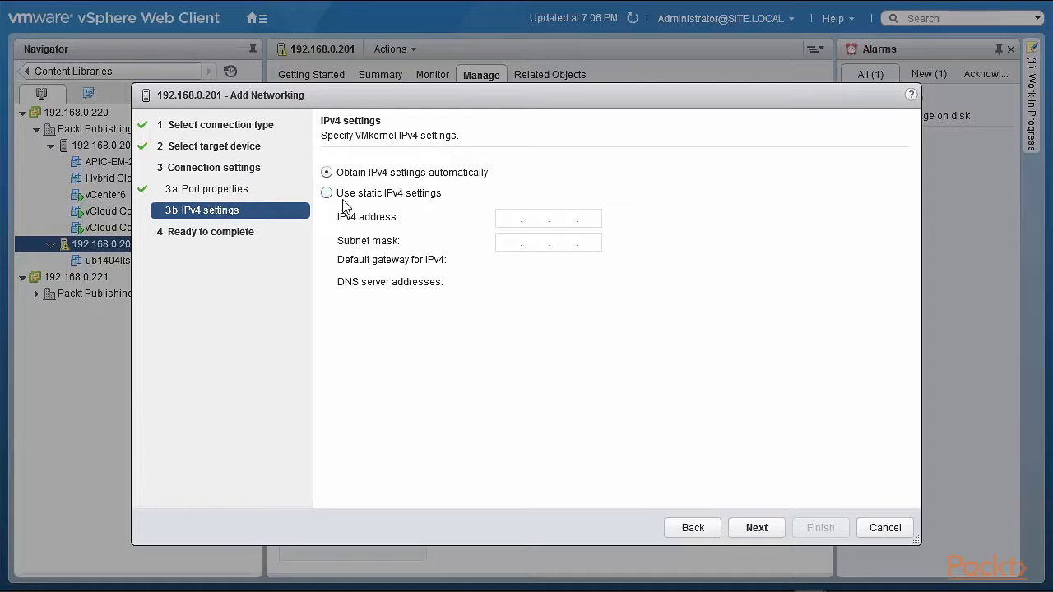
{"action": "left_click", "coordinate": [327, 196]}
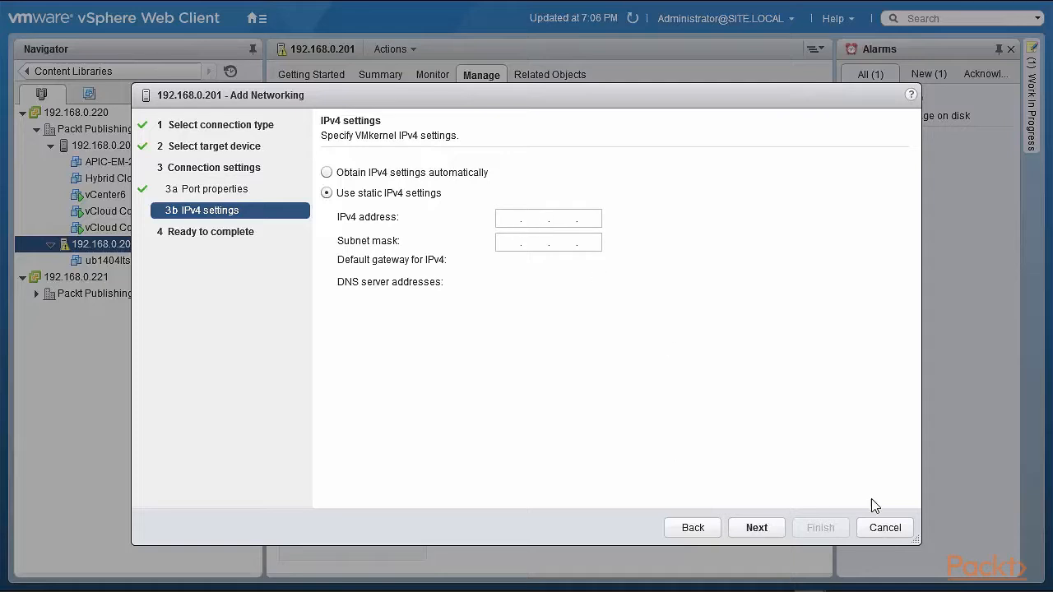
{"action": "left_click", "coordinate": [875, 533]}
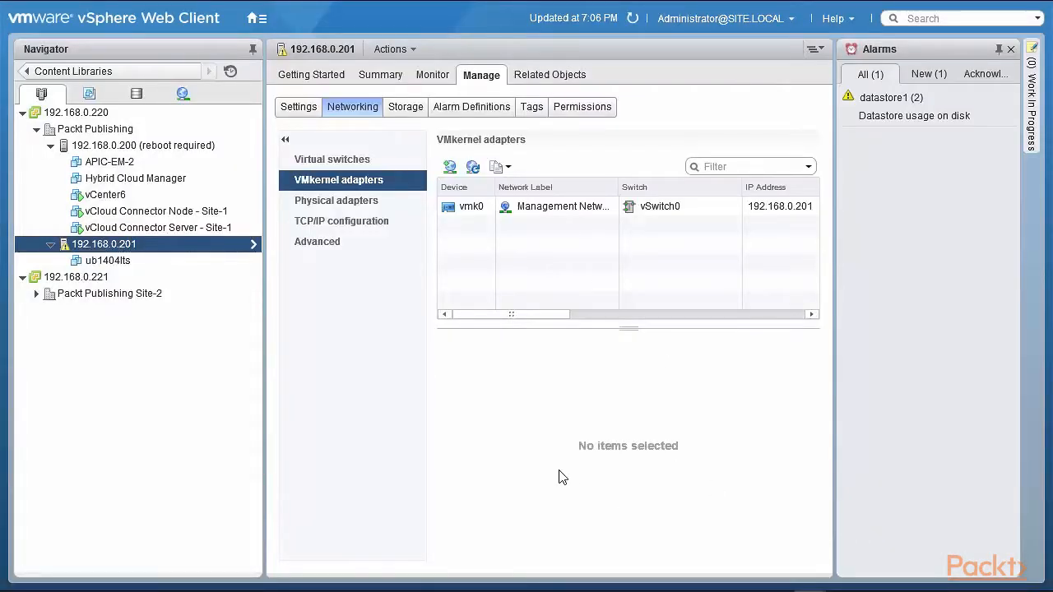
{"action": "left_click", "coordinate": [365, 229]}
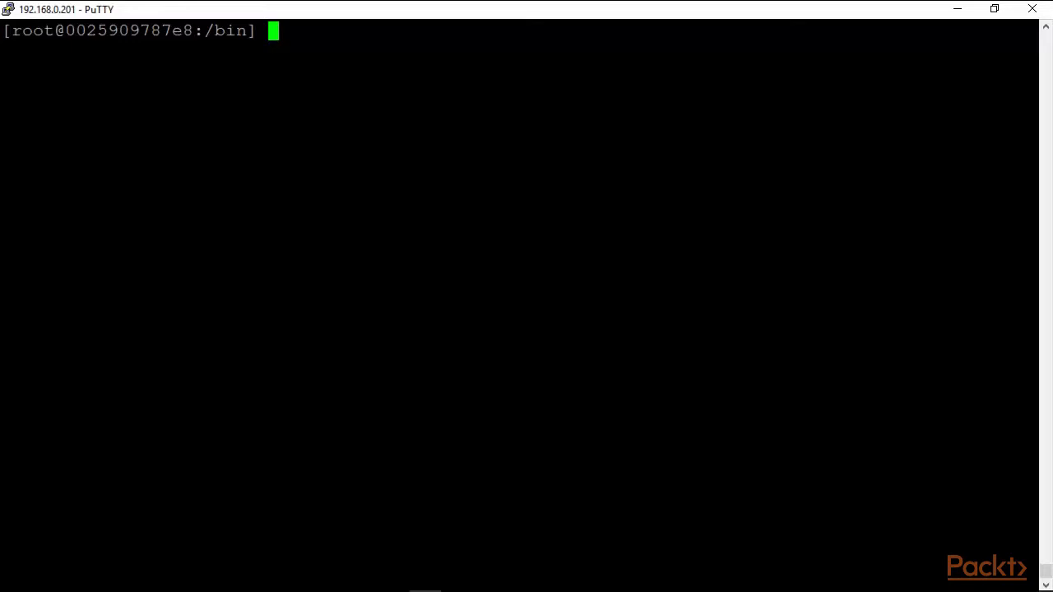
In the PuTTY session on 192.168.0.201, run "esxcli network ip" to show its available namespaces and commands
{"action": "type", "text": "esxcli netw"}
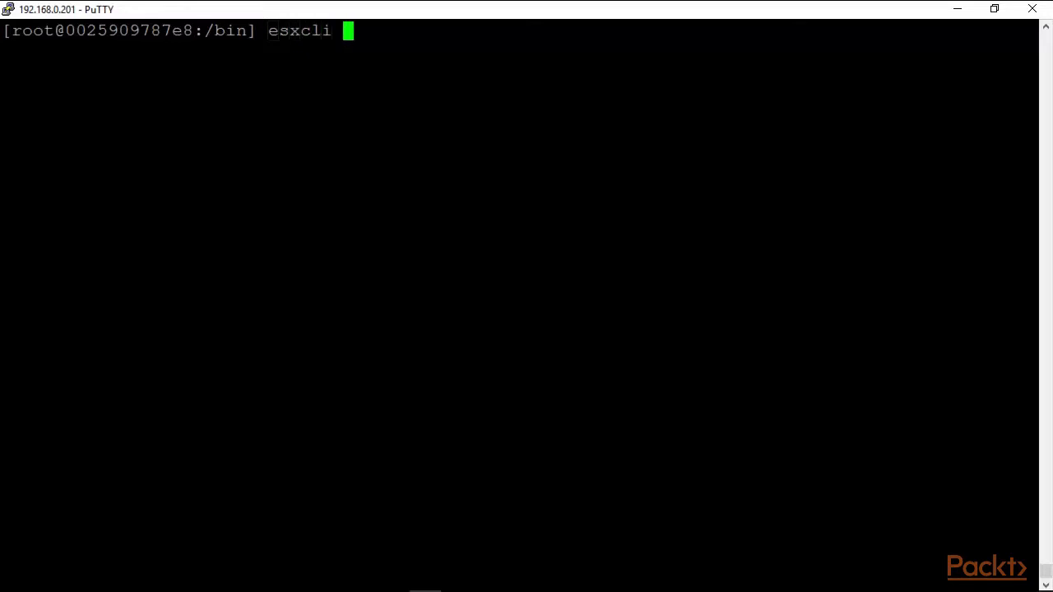
{"action": "type", "text": "ork ip"}
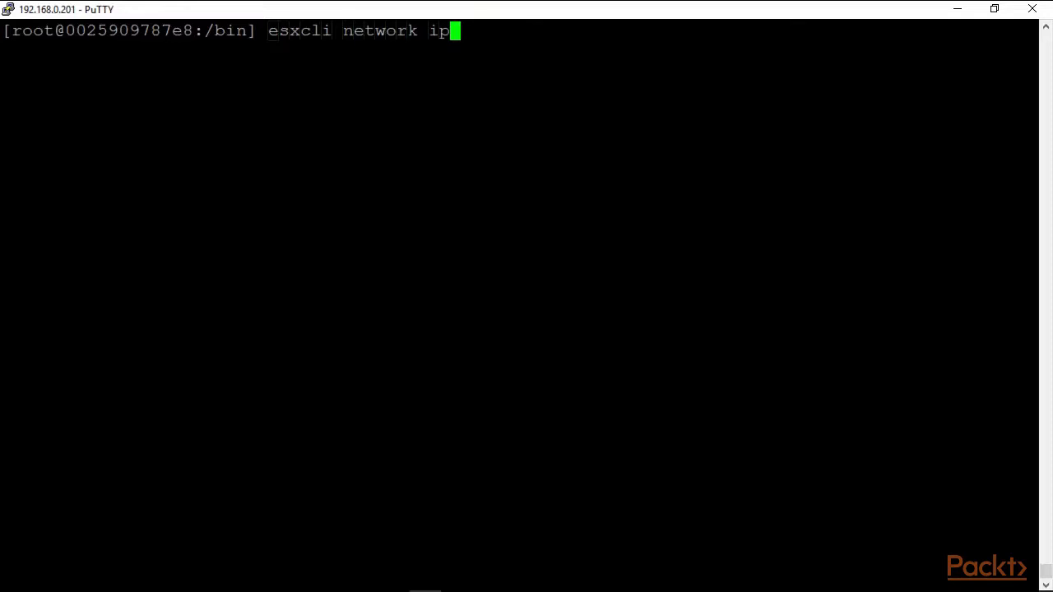
{"action": "key", "text": "Return"}
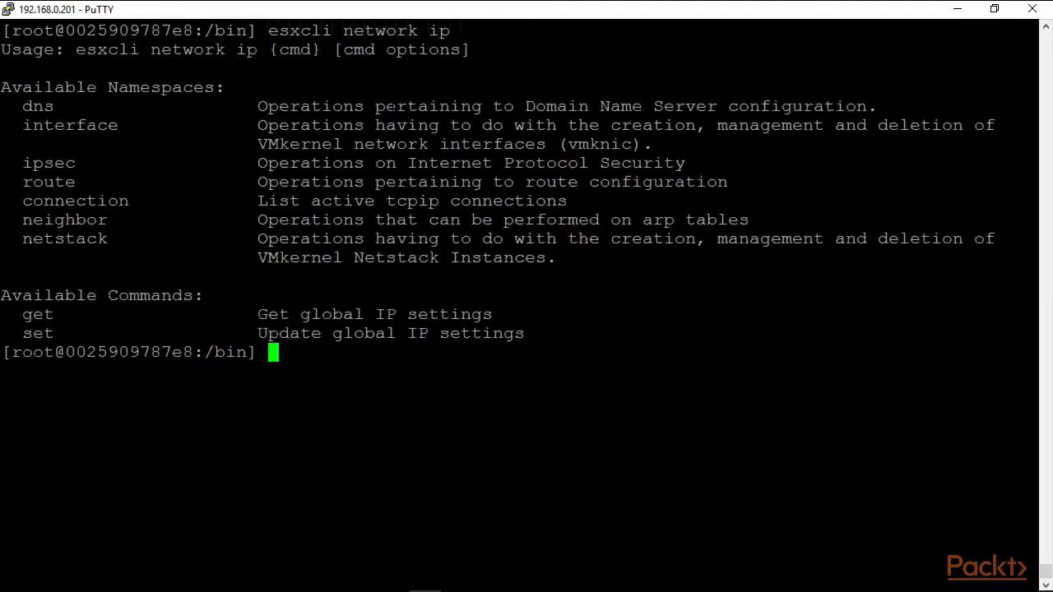
Run "esxcli network ip netstack" to show the commands available for managing netstack instances
{"action": "left_click_drag", "start_coordinate": [118, 239], "coordinate": [25, 244]}
{"action": "key", "text": "Up"}
{"action": "type", "text": "netstack"}
{"action": "key", "text": "Return"}
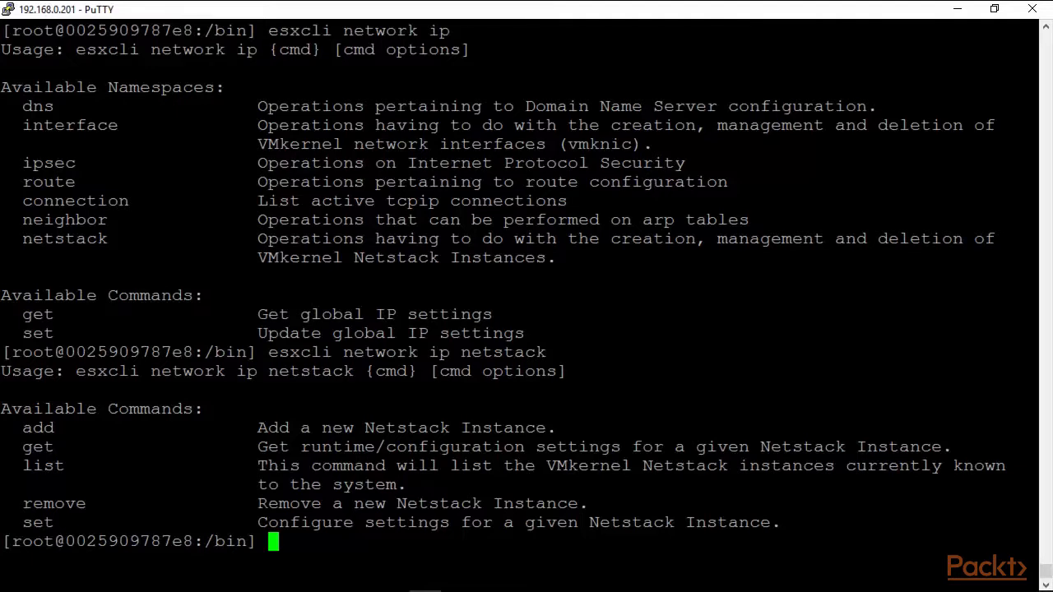
List the host's netstack instances with "esxcli network ip netstack list" and clear the terminal
{"action": "key", "text": "Up"}
{"action": "type", "text": "list"}
{"action": "key", "text": "Return"}
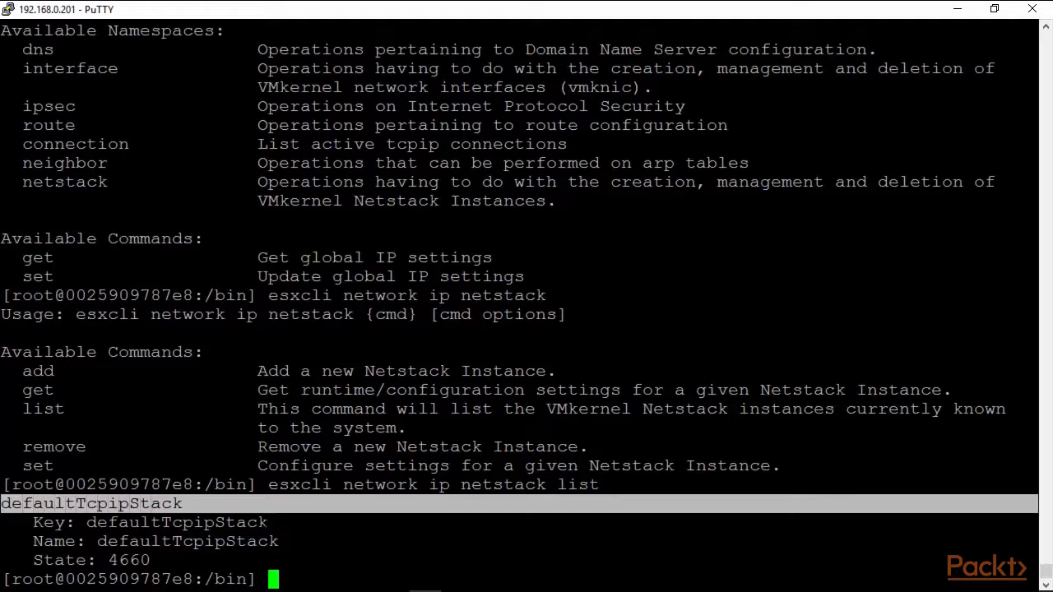
{"action": "type", "text": "clear"}
{"action": "key", "text": "Return"}
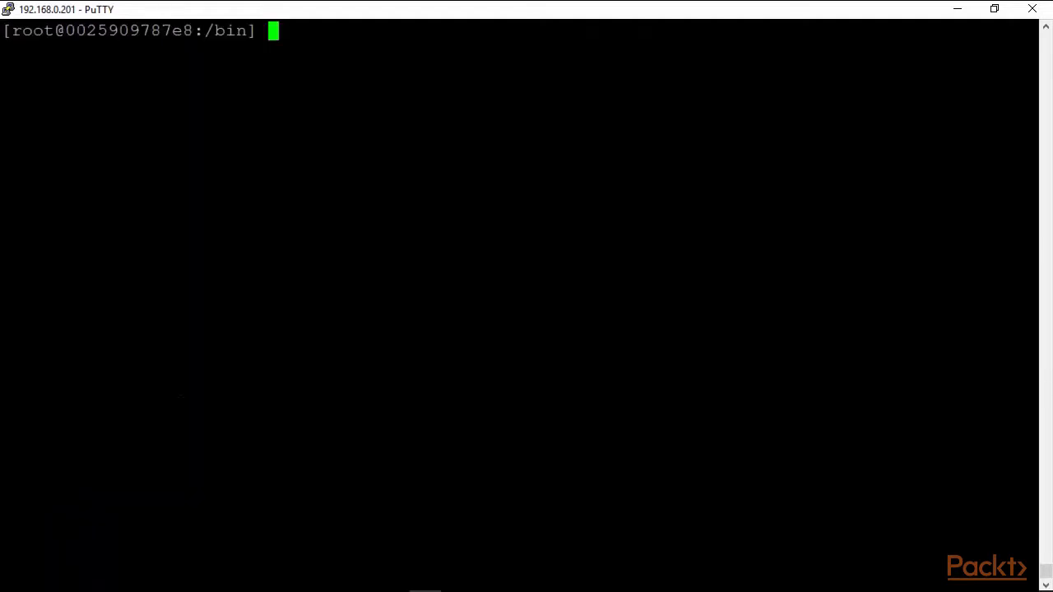
Run "esxcli network ip netstack add" without parameters to show its usage and command options
{"action": "type", "text": "clear"}
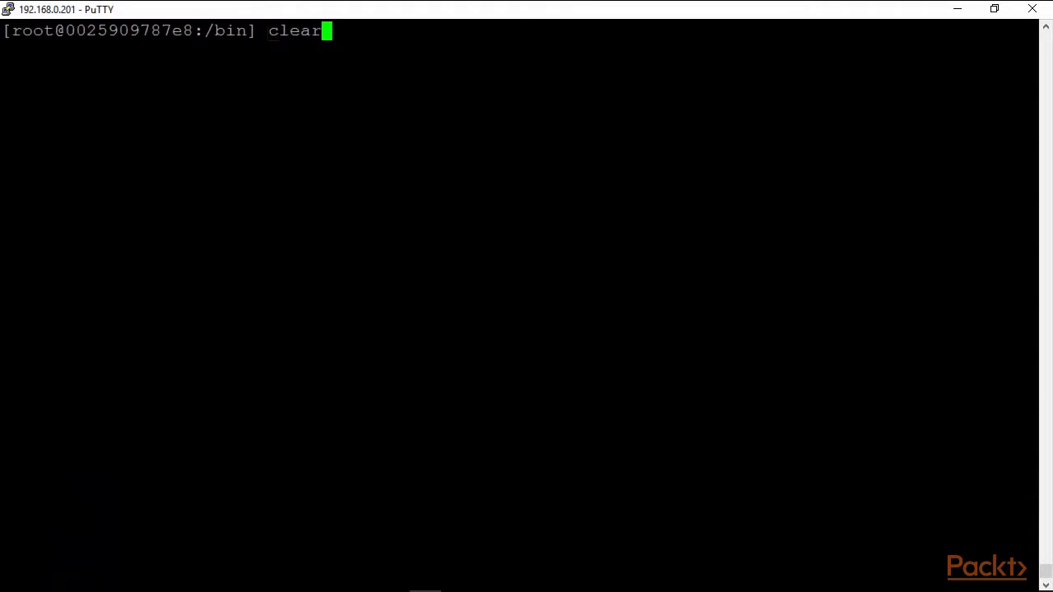
{"action": "key", "text": "Up"}
{"action": "key", "text": "BackSpace"}
{"action": "key", "text": "BackSpace"}
{"action": "key", "text": "BackSpace"}
{"action": "key", "text": "BackSpace"}
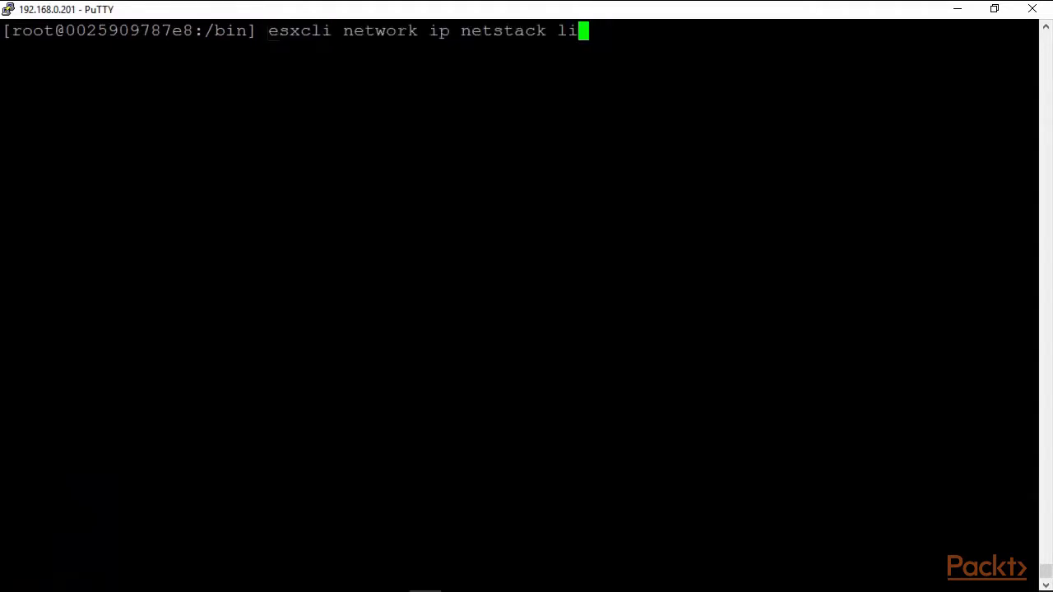
{"action": "type", "text": "add"}
{"action": "key", "text": "Return"}
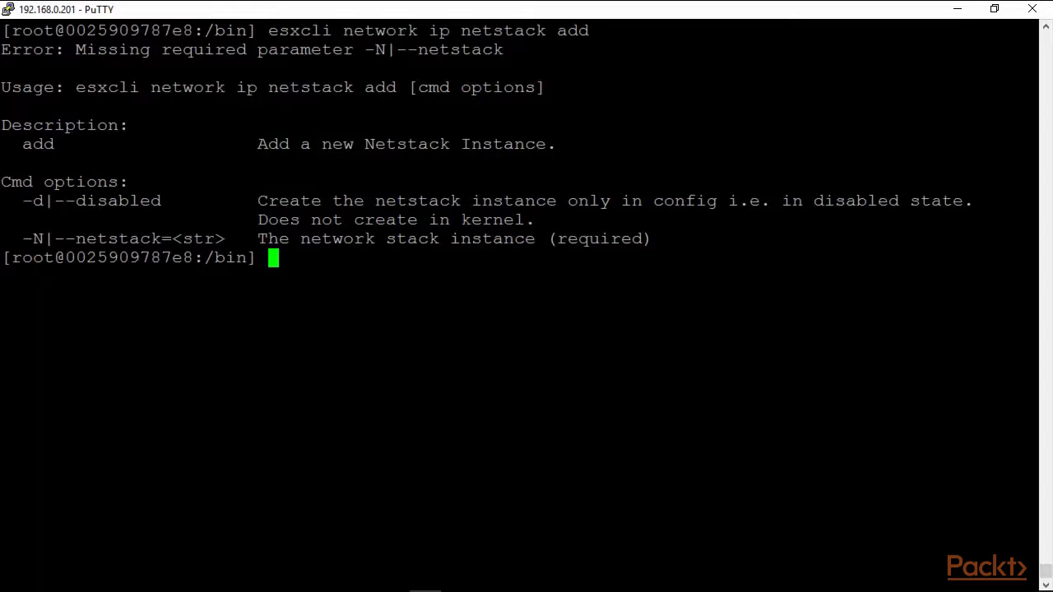
Create a new netstack instance with "esxcli network ip netstack add -N "PacktStack""
{"action": "key", "text": "Up"}
{"action": "type", "text": "-N"}
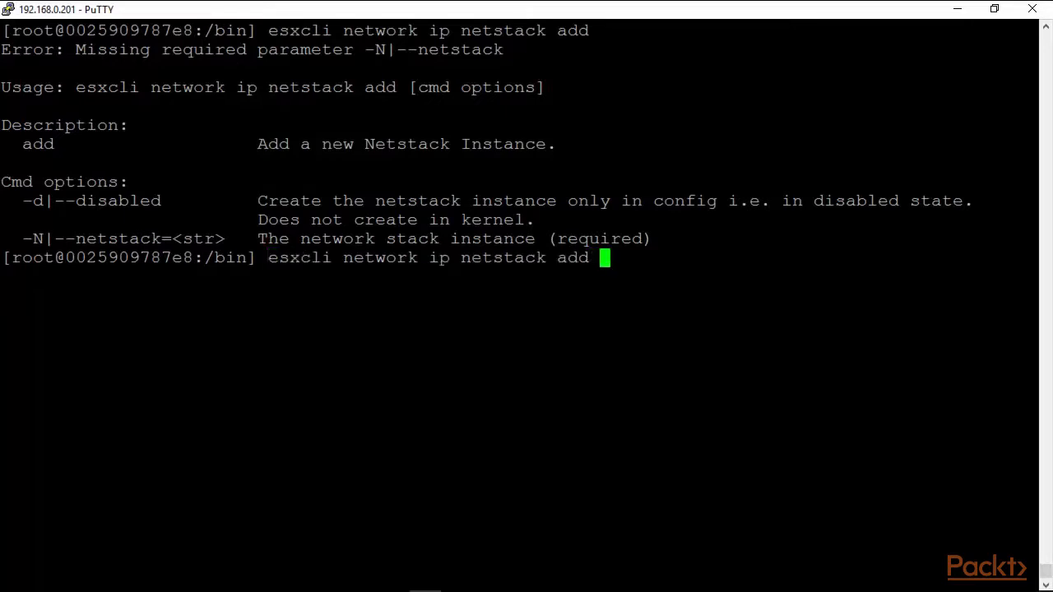
{"action": "type", "text": " \""}
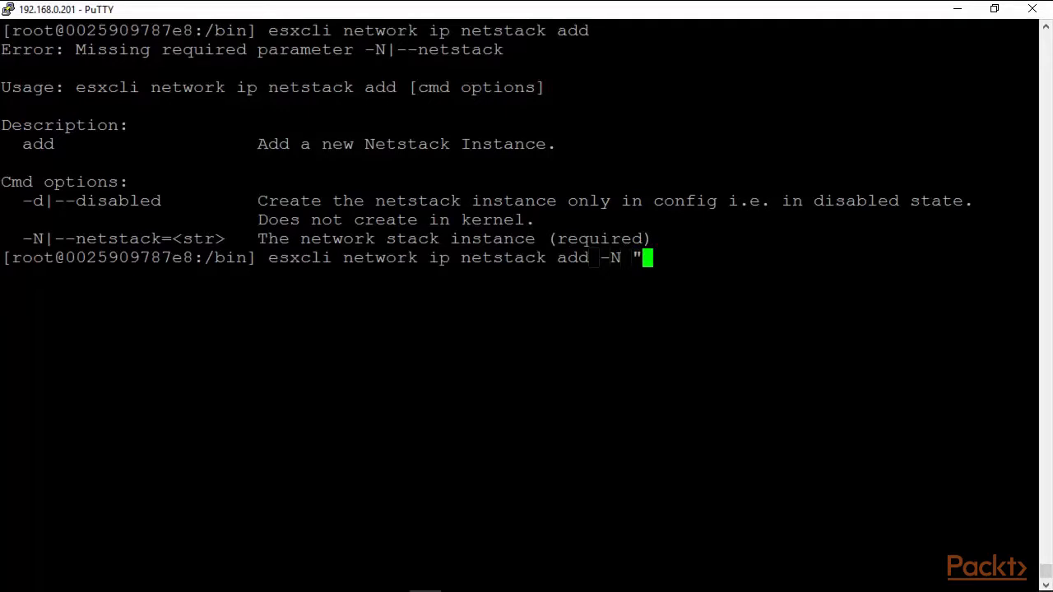
{"action": "type", "text": "Pack"}
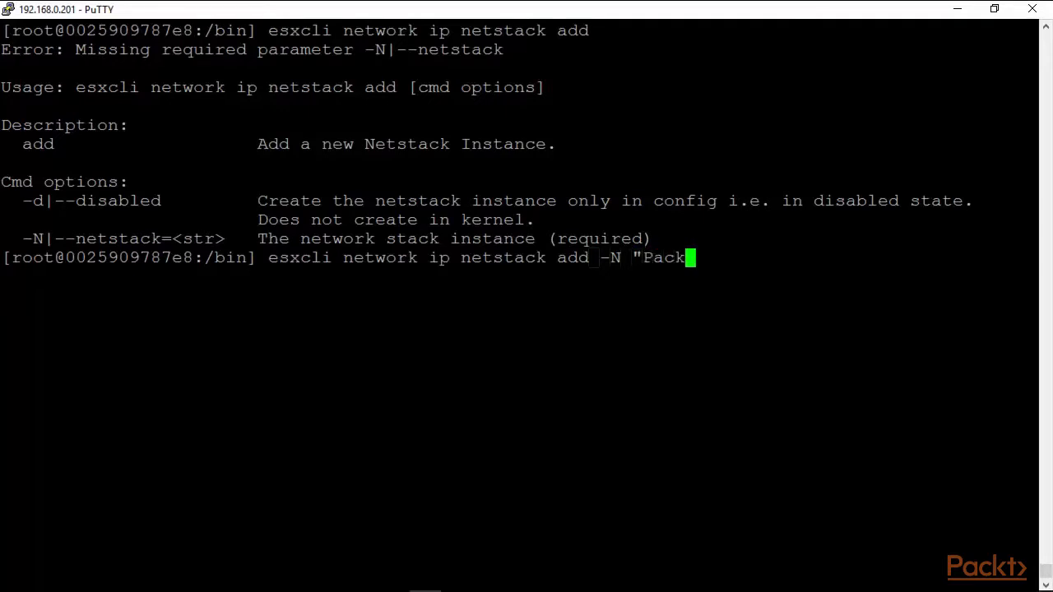
{"action": "type", "text": "tSta"}
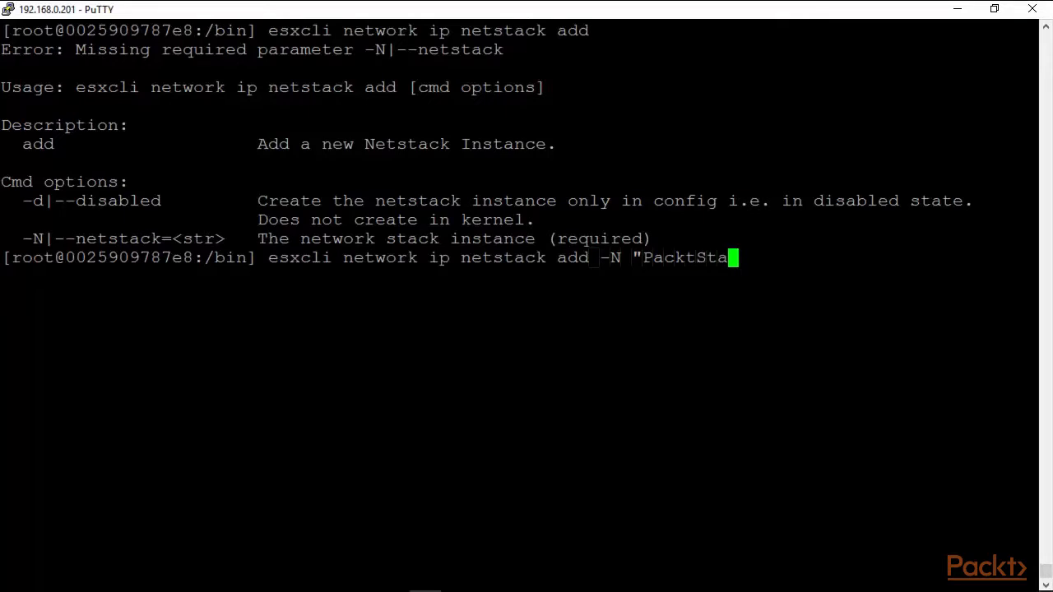
{"action": "type", "text": "ck\""}
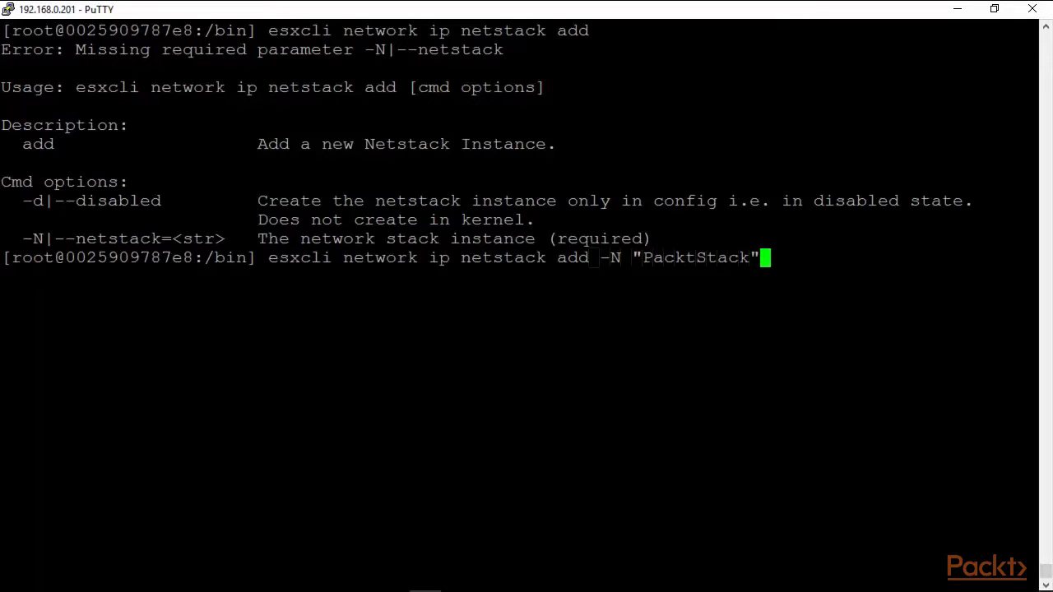
{"action": "key", "text": "Return"}
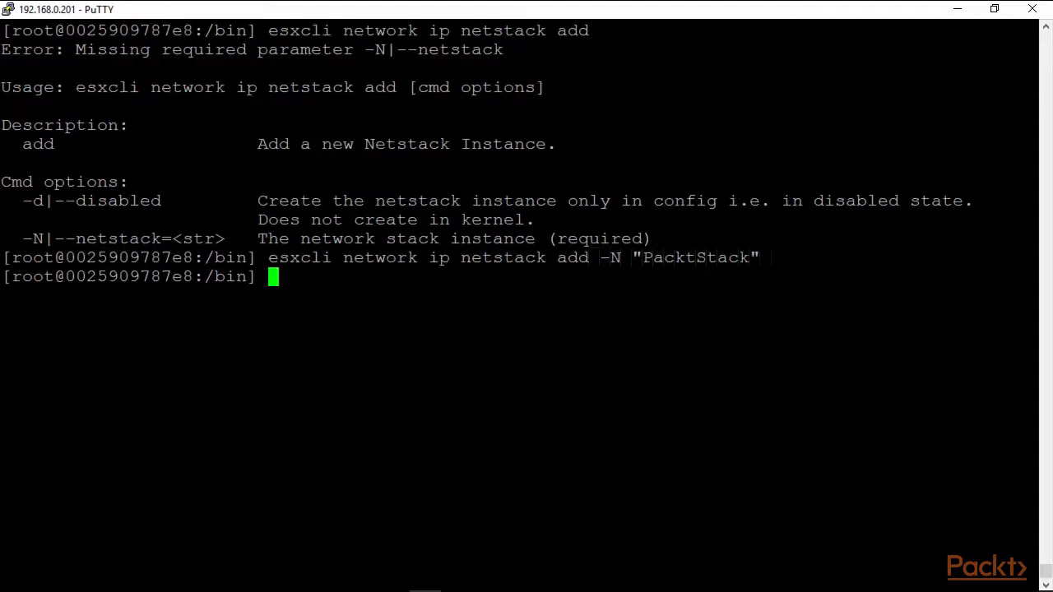
Run "esxcli network ip netstack list" to check the host's netstack instances for PacktStack
{"action": "key", "text": "Up"}
{"action": "key", "text": "Up"}
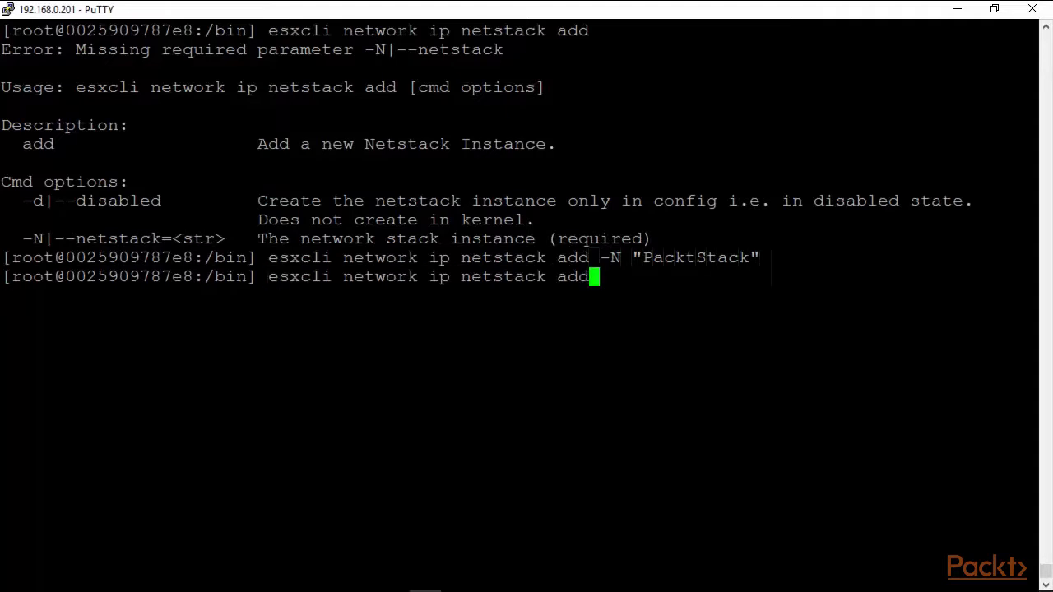
{"action": "key", "text": "BackSpace"}
{"action": "key", "text": "BackSpace"}
{"action": "key", "text": "BackSpace"}
{"action": "type", "text": "list"}
{"action": "key", "text": "Return"}
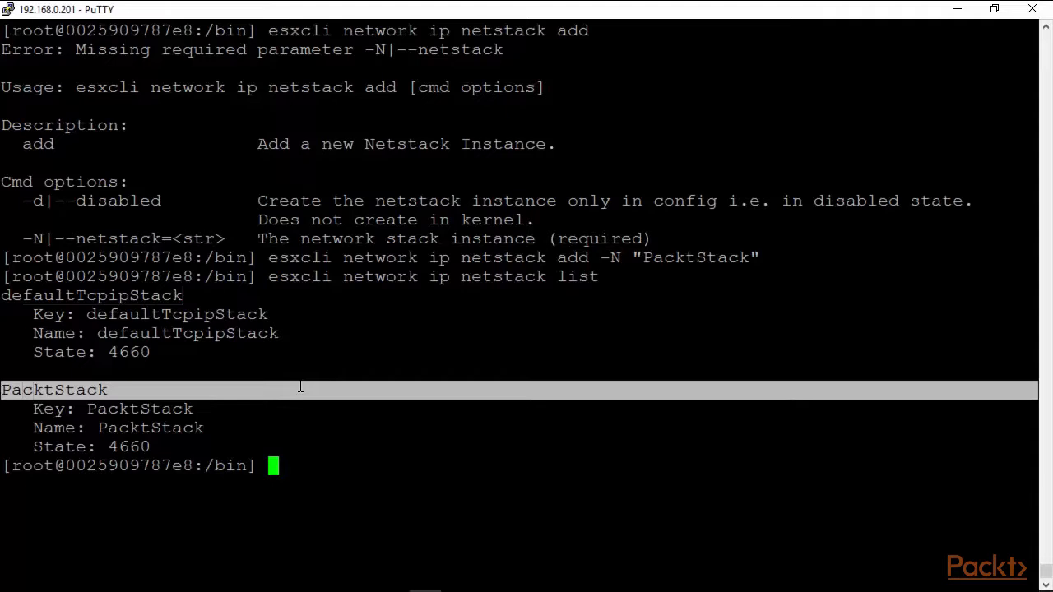
Run "esxcli network ip netstack" without a subcommand to review the available netstack commands
{"action": "key", "text": "Up"}
{"action": "key", "text": "BackSpace"}
{"action": "key", "text": "BackSpace"}
{"action": "key", "text": "BackSpace"}
{"action": "key", "text": "BackSpace"}
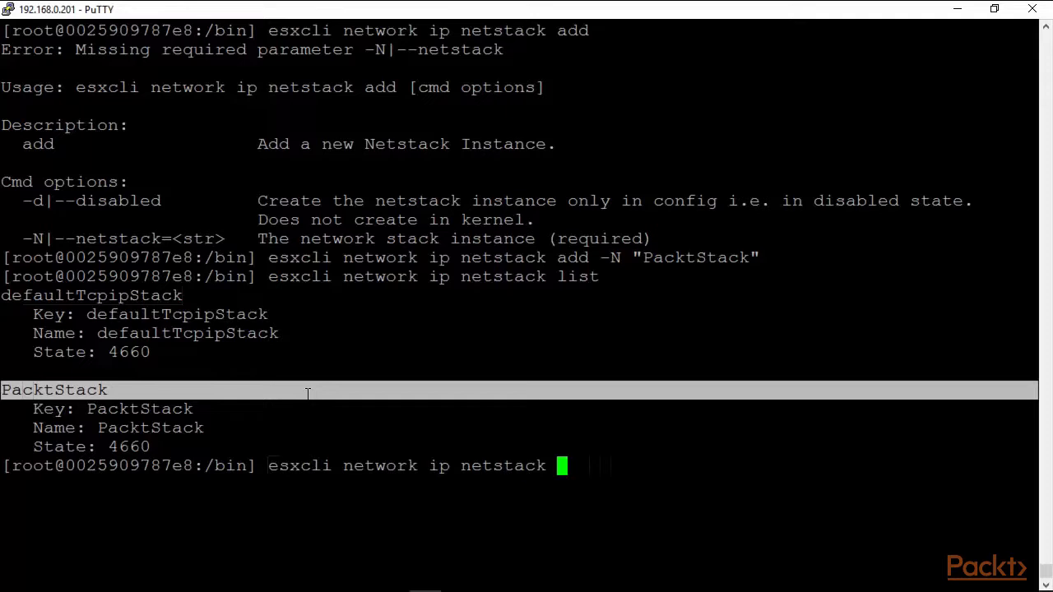
{"action": "key", "text": "Return"}
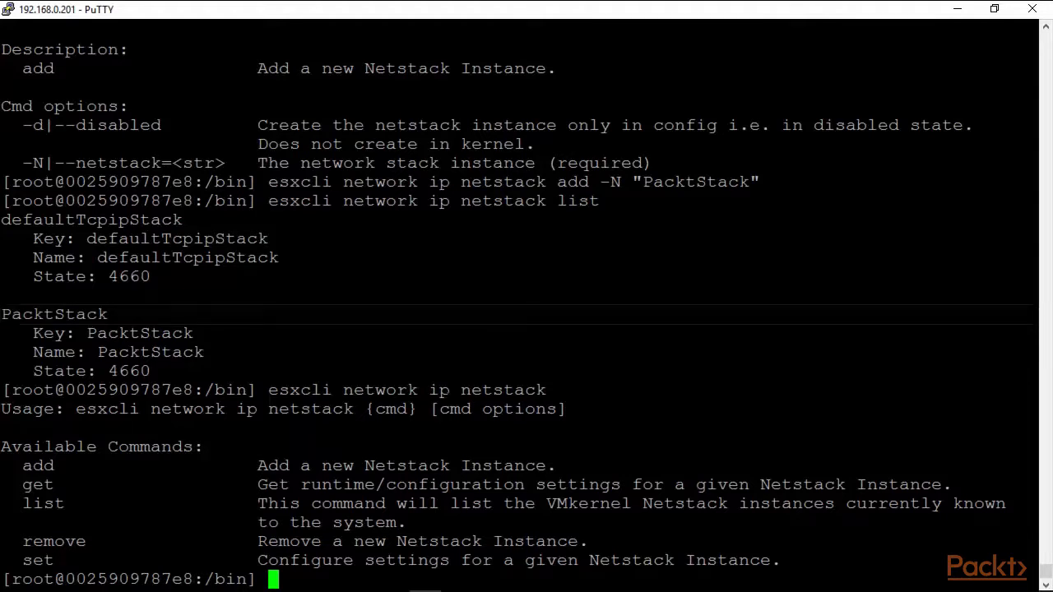
Clear the terminal and run "esxcli network ip netstack set" without parameters
{"action": "type", "text": "clear"}
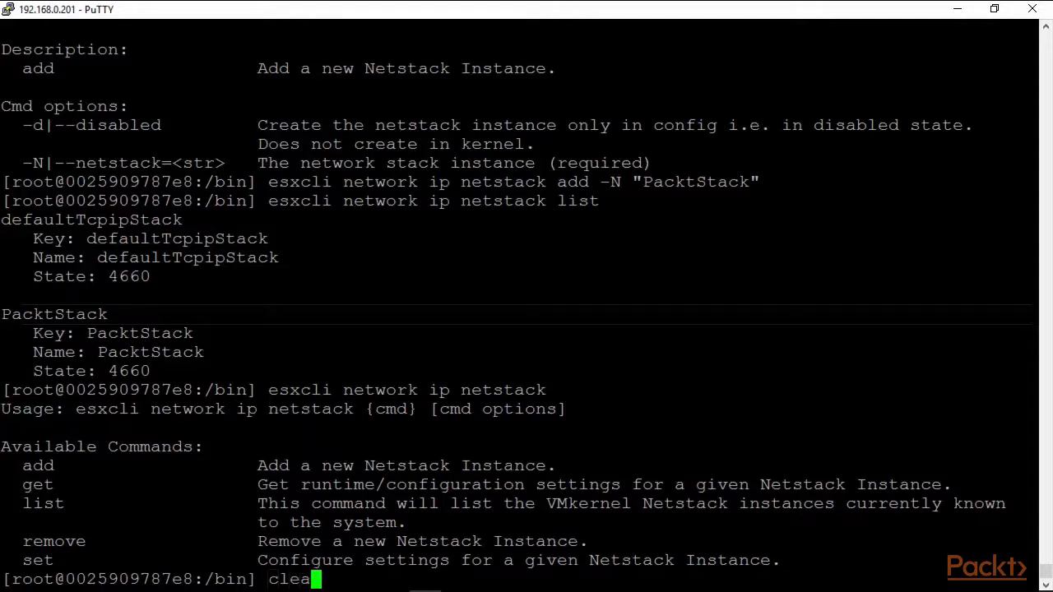
{"action": "key", "text": "Return"}
{"action": "key", "text": "Up"}
{"action": "key", "text": "Up"}
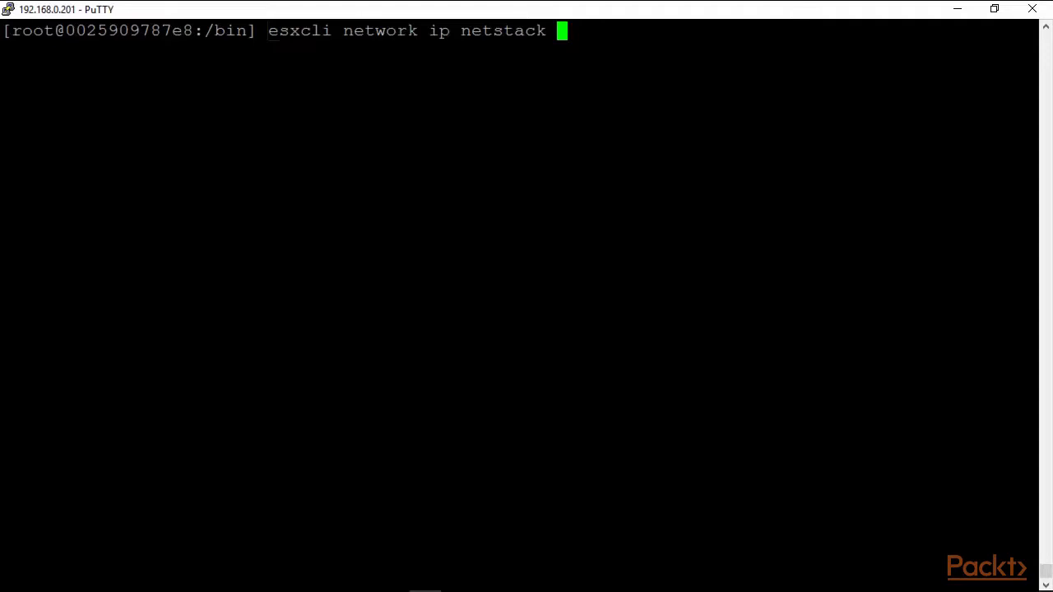
{"action": "type", "text": "set"}
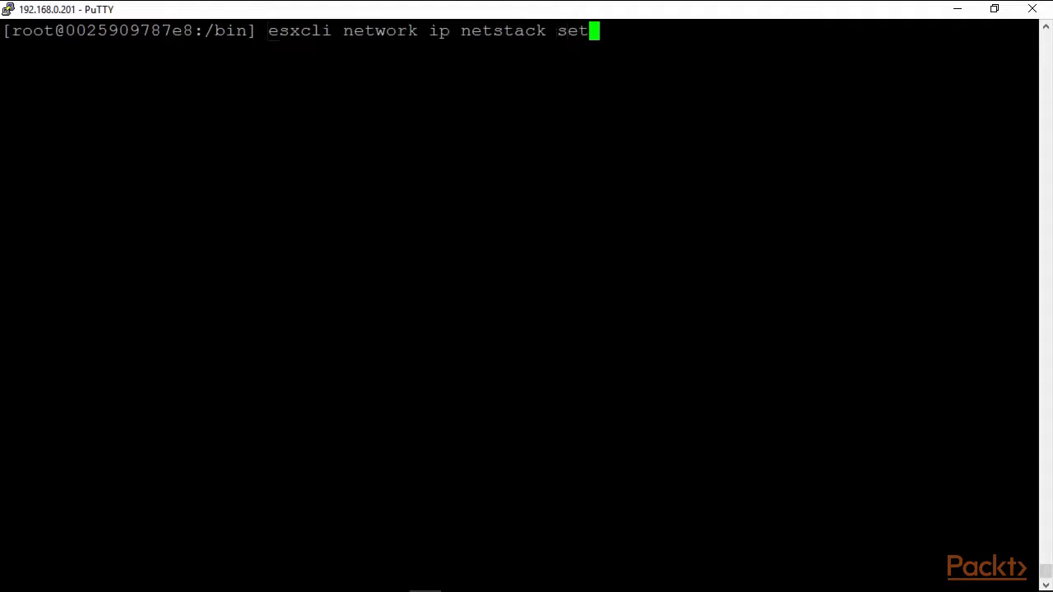
{"action": "key", "text": "Return"}
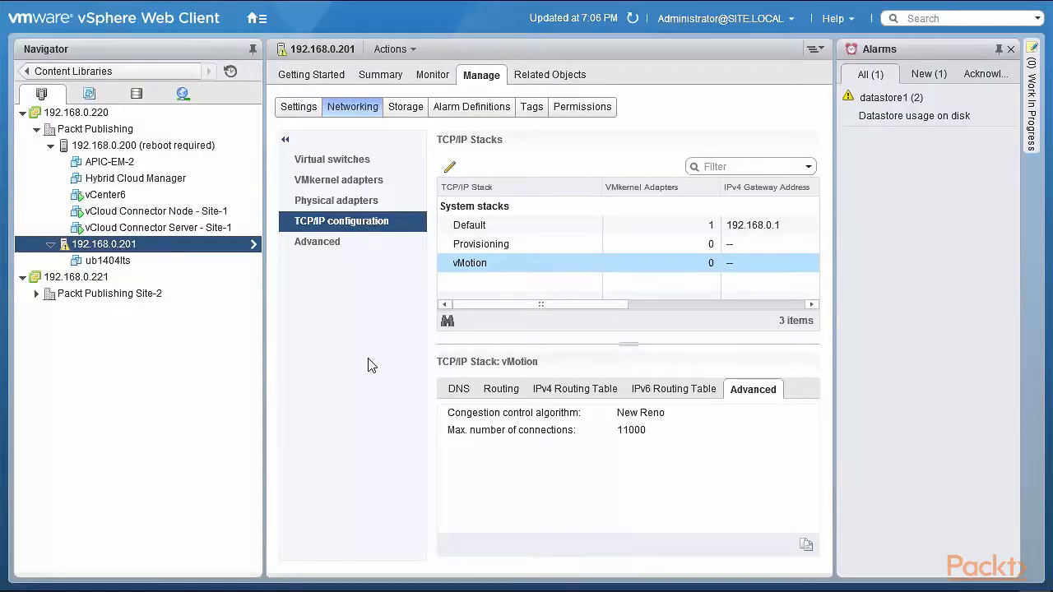
Switch to the vSphere Web Client, refresh host 192.168.0.201's TCP/IP stacks, and select the custom stack PacktStack
{"action": "left_click", "coordinate": [631, 20]}
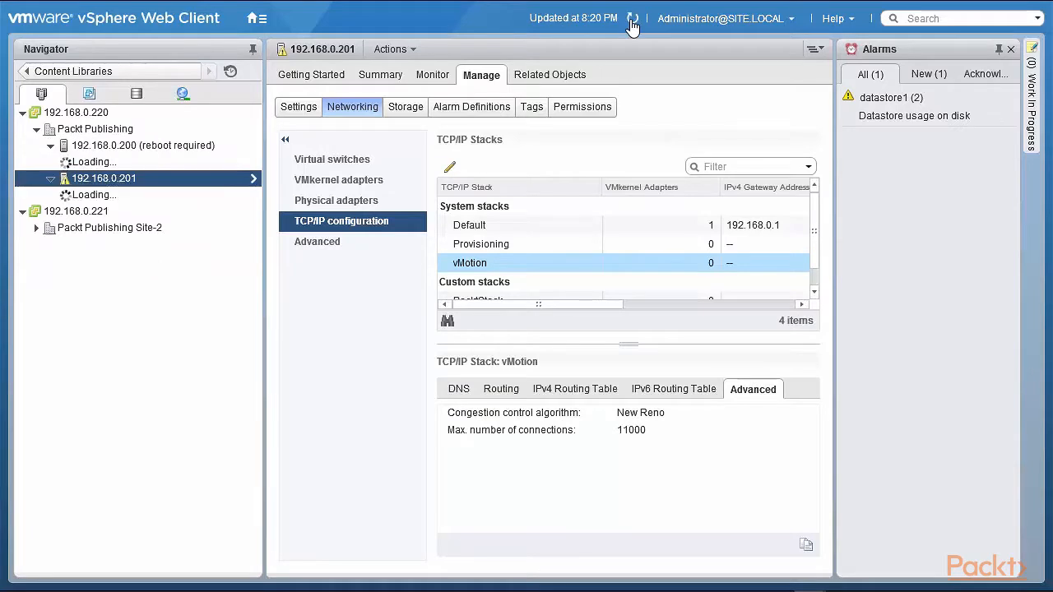
{"action": "left_click_drag", "start_coordinate": [814, 233], "coordinate": [814, 252]}
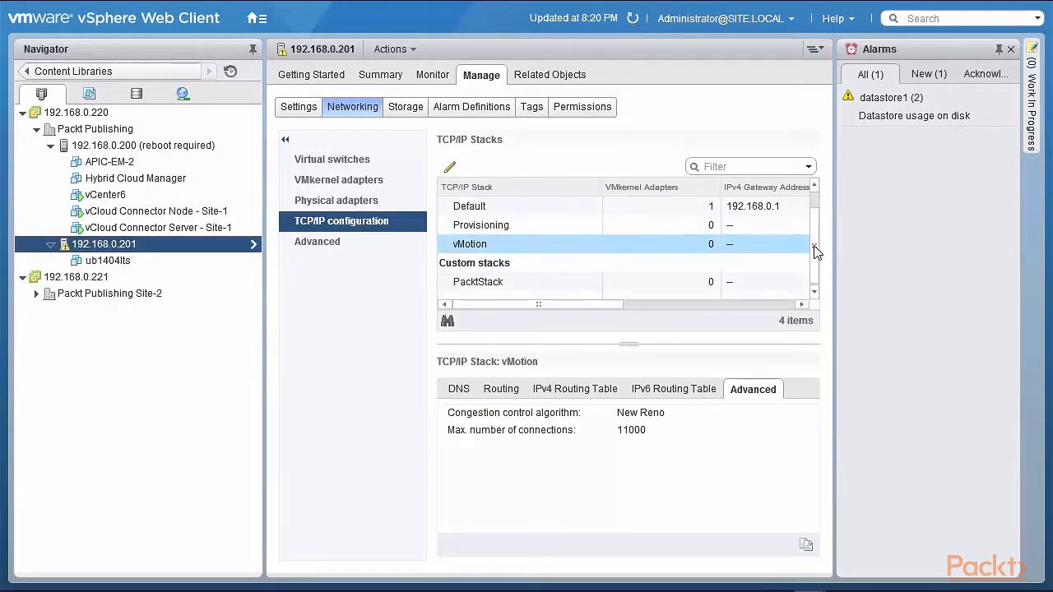
{"action": "left_click", "coordinate": [479, 286]}
Edit PacktStack's DNS configuration with preferred server 8.8.8.8 and alternate server 8.8.4.4, and save it
{"action": "left_click", "coordinate": [451, 169]}
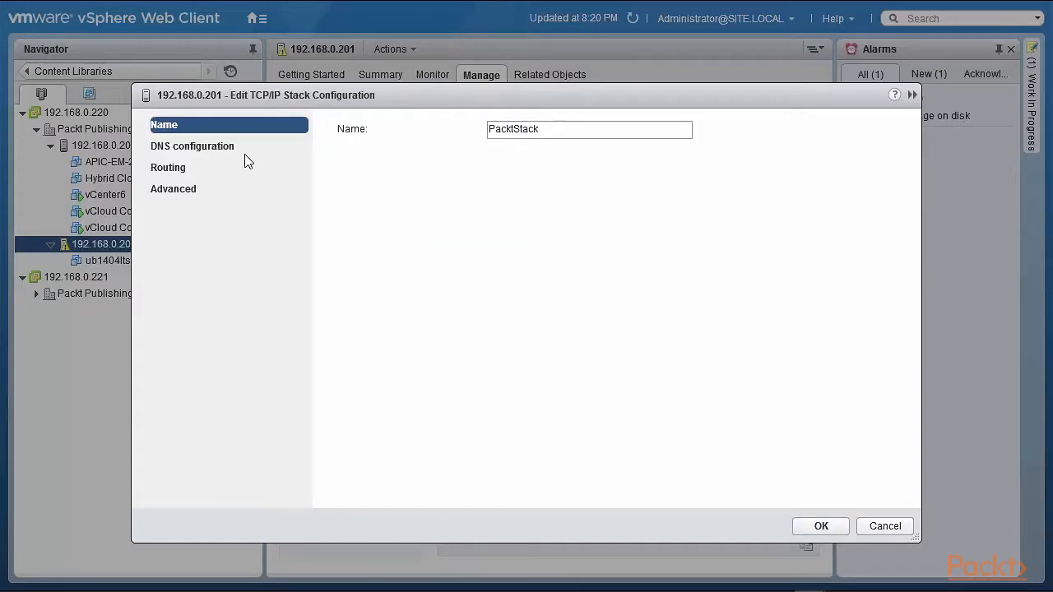
{"action": "left_click", "coordinate": [221, 152]}
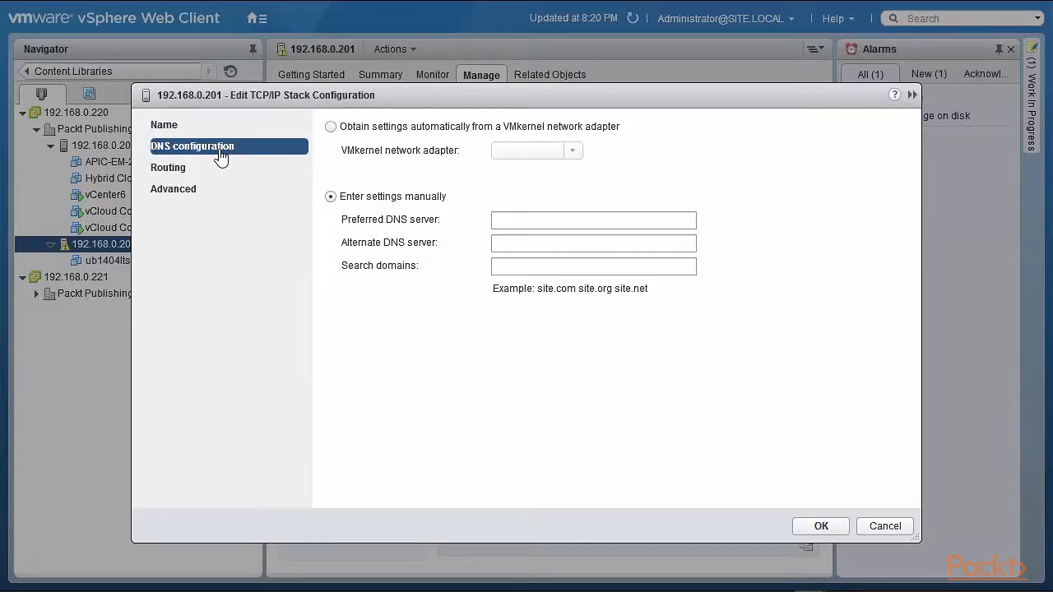
{"action": "left_click", "coordinate": [515, 225]}
{"action": "type", "text": "8.8.8.8"}
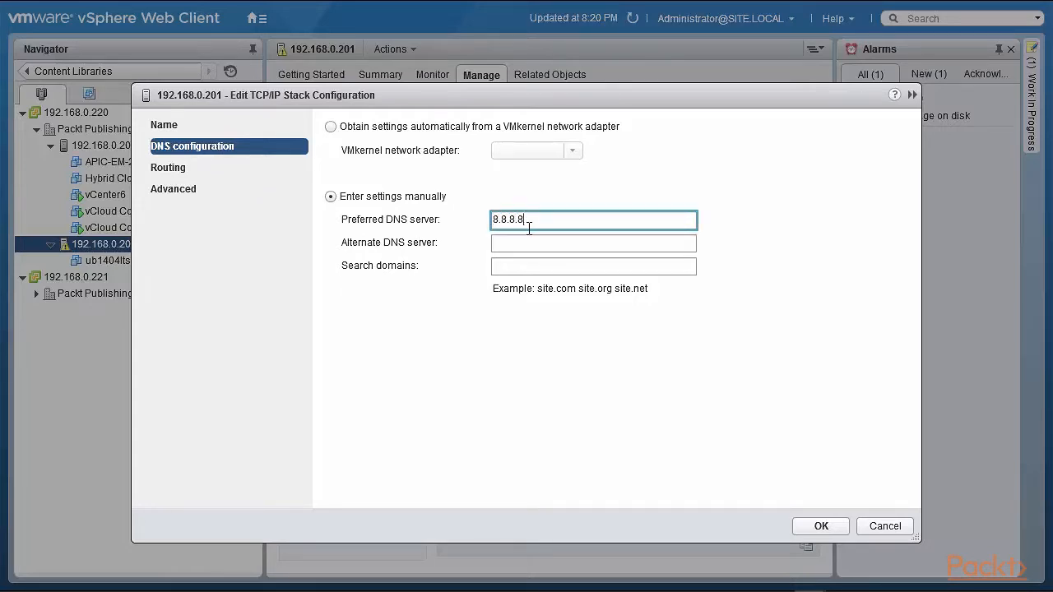
{"action": "left_click", "coordinate": [528, 244]}
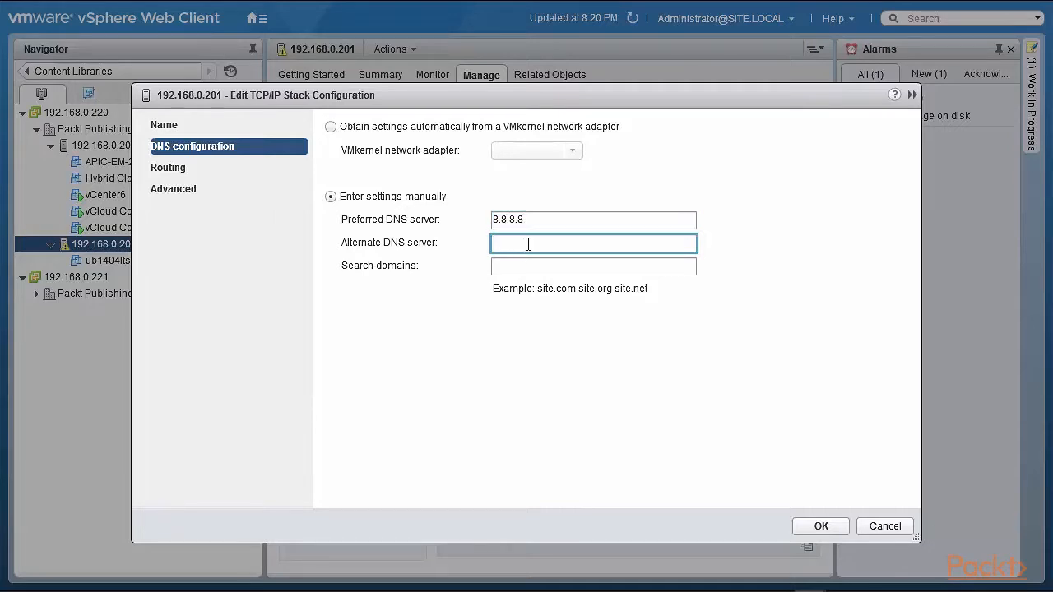
{"action": "type", "text": "8.8.4.4"}
{"action": "left_click", "coordinate": [821, 528]}
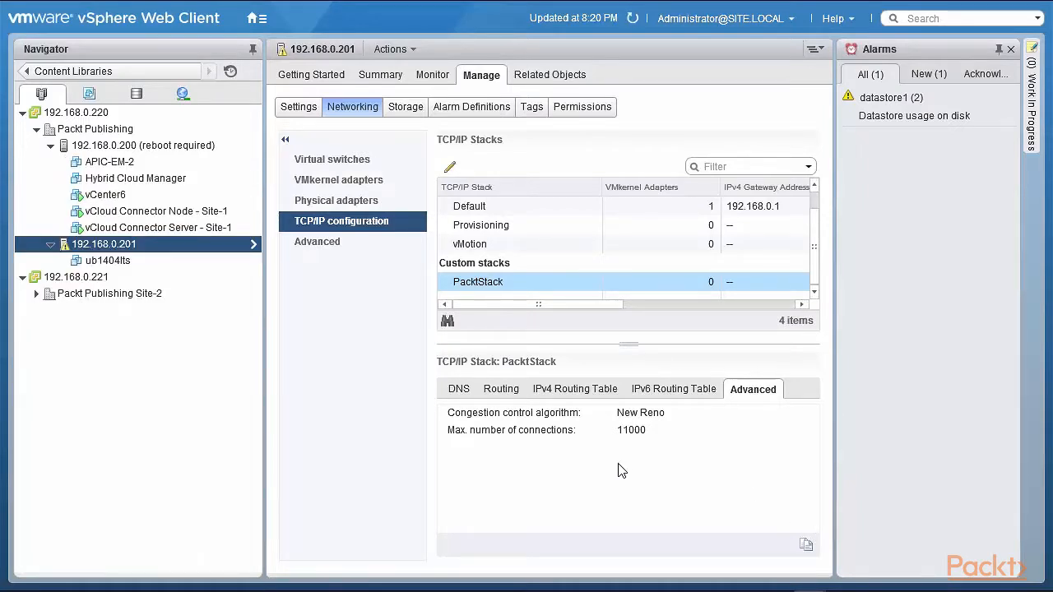
Display PacktStack's DNS settings and refresh the view to check the configured servers
{"action": "left_click", "coordinate": [458, 391]}
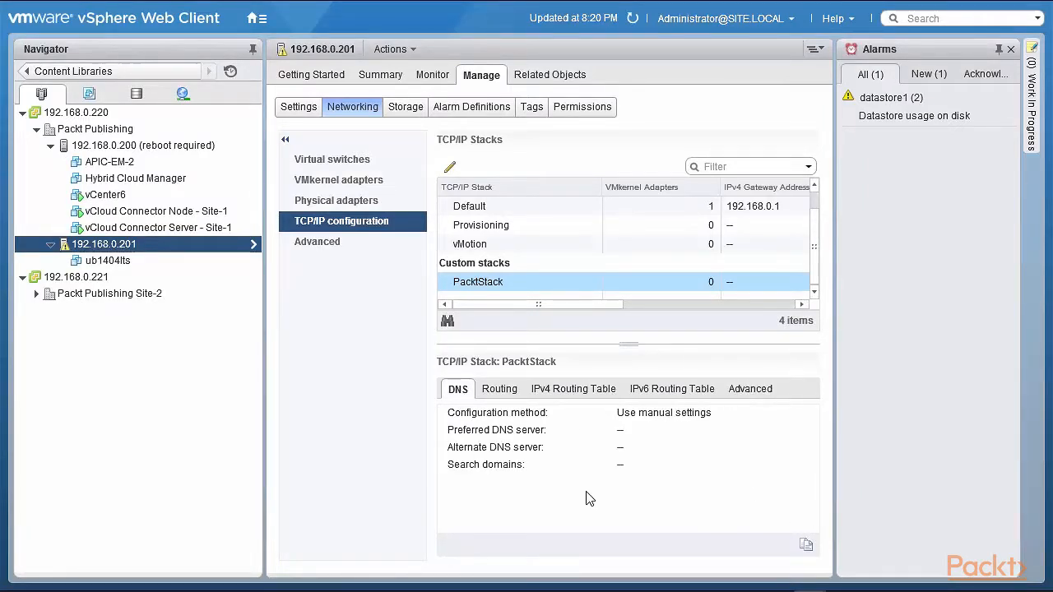
{"action": "left_click", "coordinate": [634, 19]}
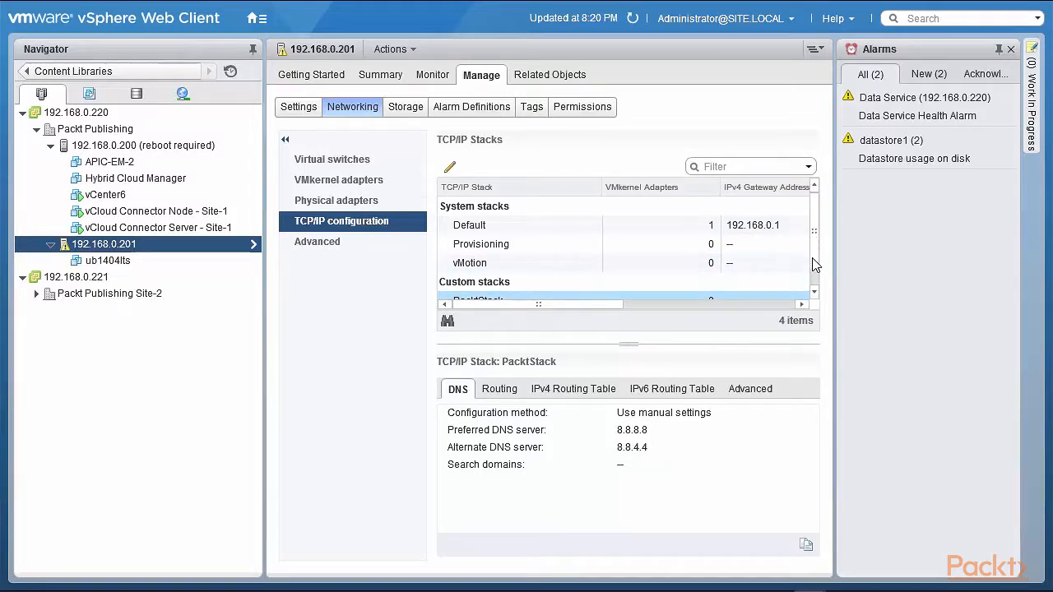
{"action": "scroll", "coordinate": [813, 267], "scroll_direction": "down", "scroll_amount": 1}
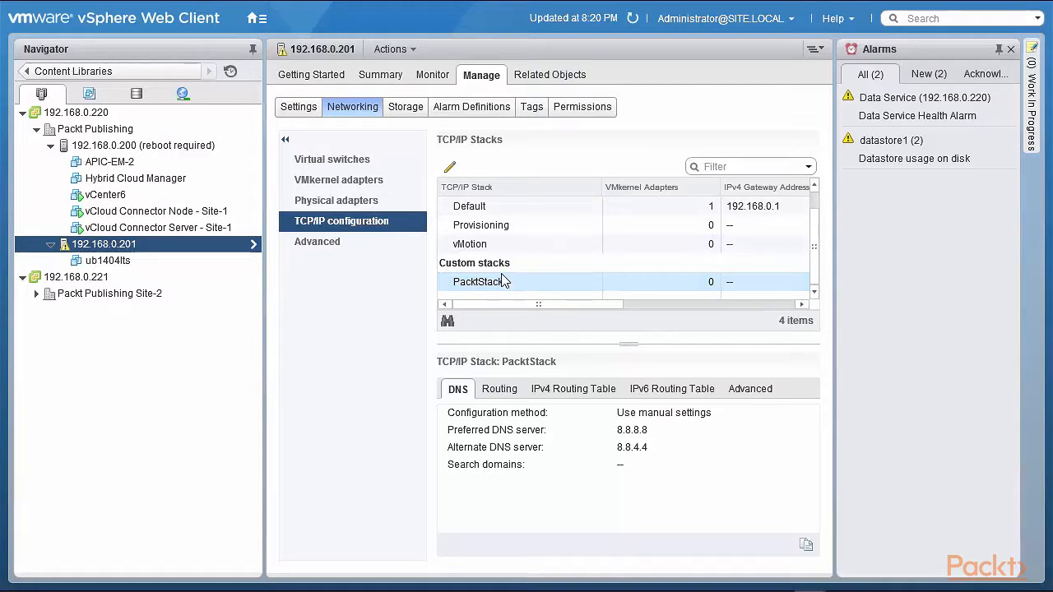
Reopen PacktStack's configuration to review its routing gateways and advanced settings, including the congestion control algorithm choices
{"action": "left_click", "coordinate": [504, 392]}
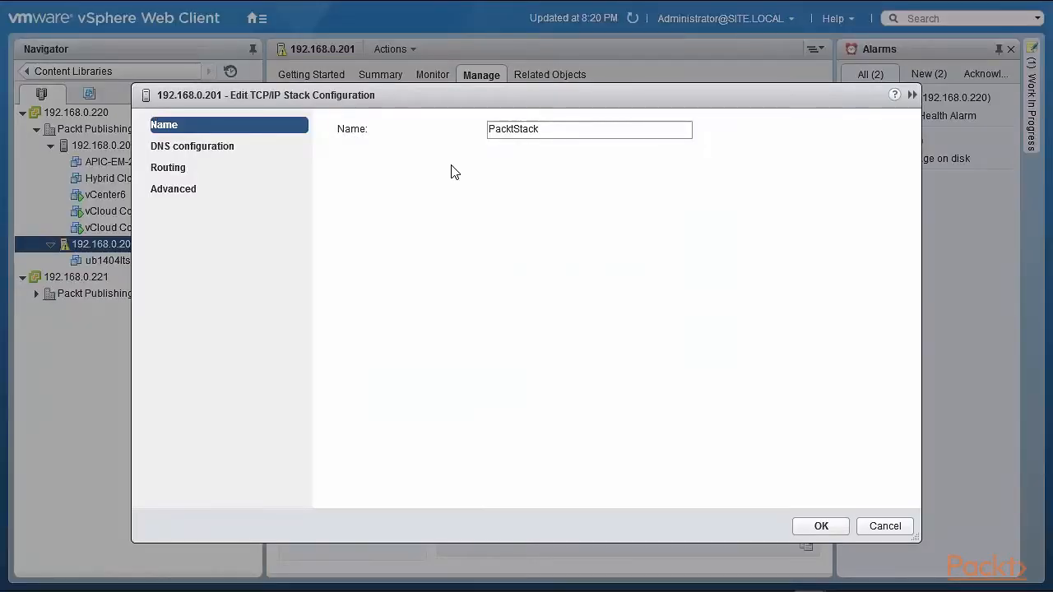
{"action": "left_click", "coordinate": [181, 176]}
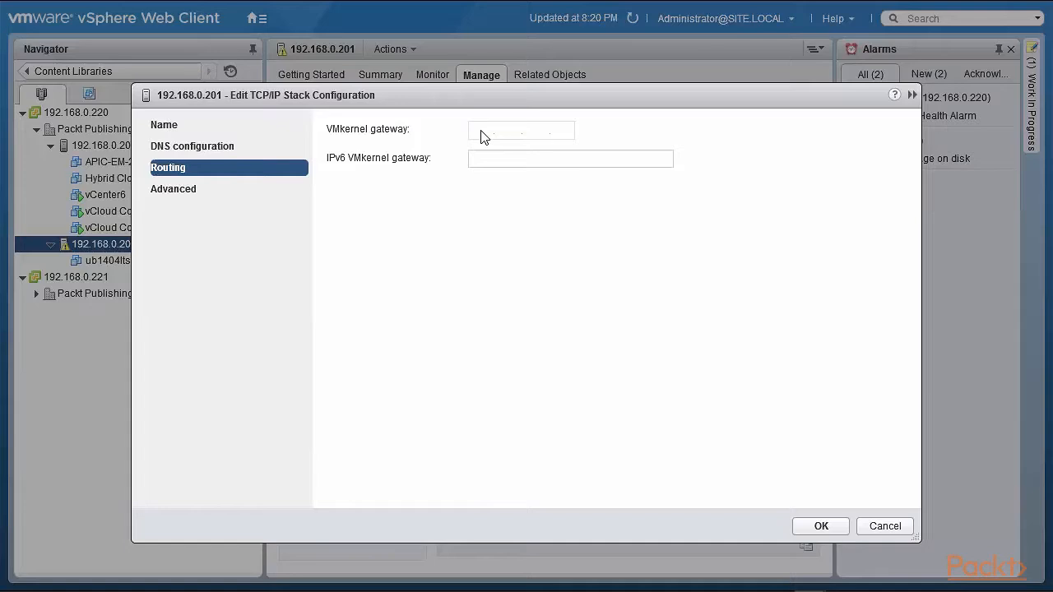
{"action": "left_click", "coordinate": [180, 194]}
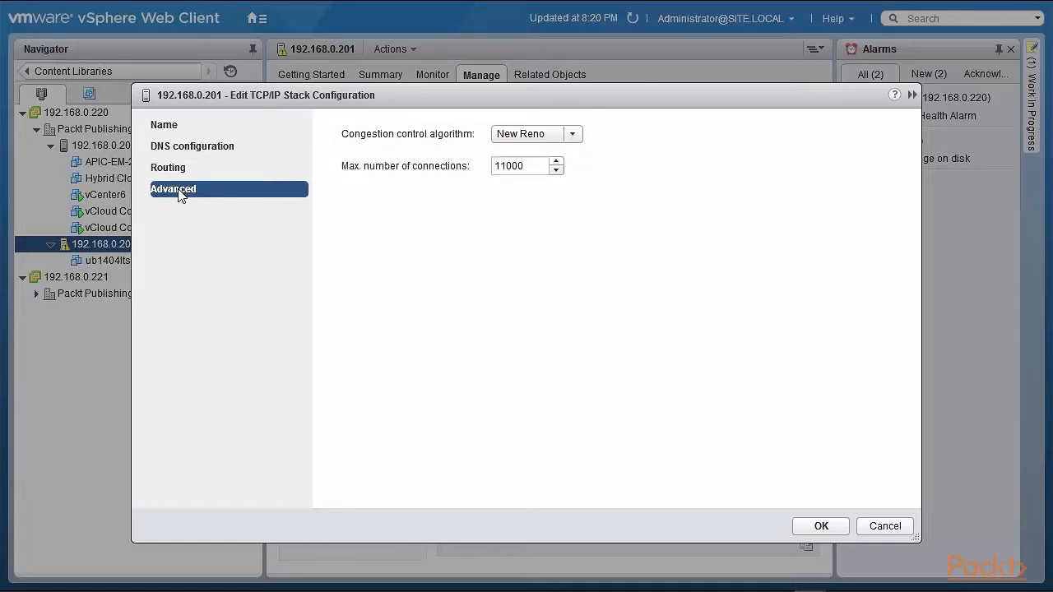
{"action": "left_click", "coordinate": [574, 135]}
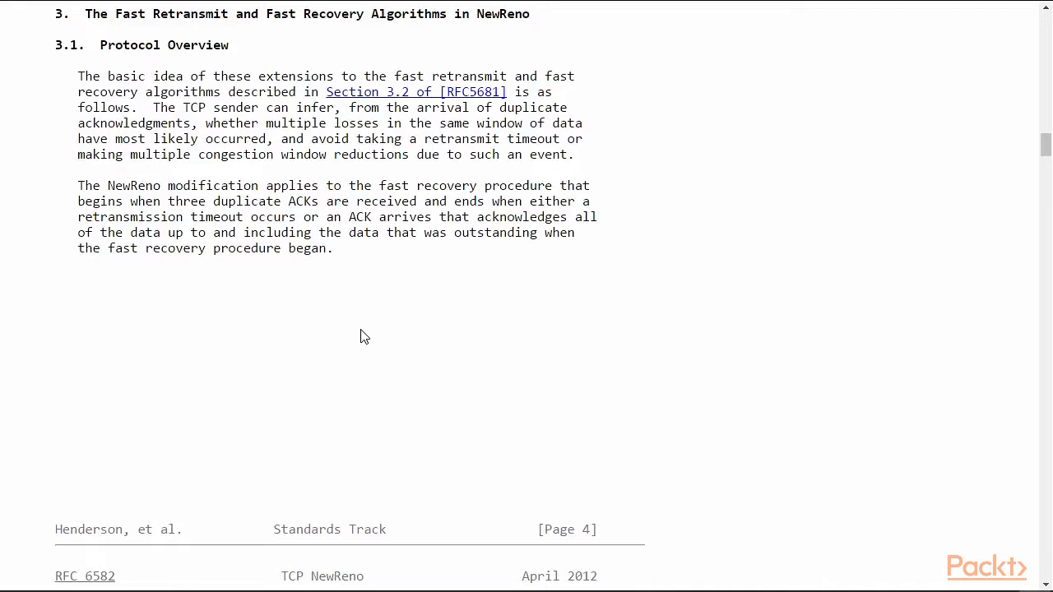
In the RFC 6582 page in the browser, highlight the NewReno fast recovery phrase and "three duplicate ACKs" in the Protocol Overview
{"action": "left_click_drag", "start_coordinate": [108, 185], "coordinate": [482, 187]}
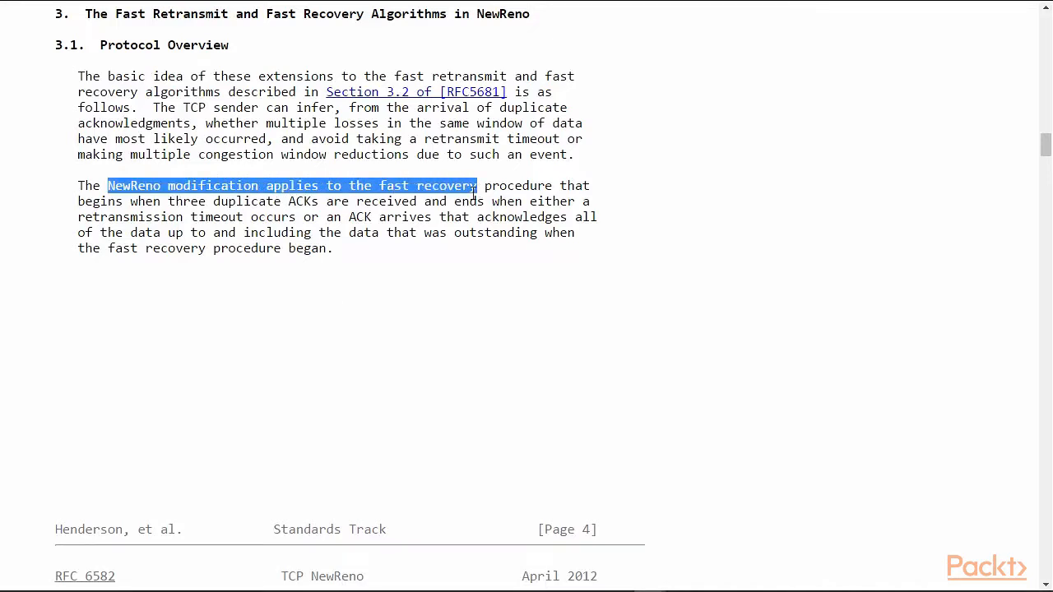
{"action": "left_click_drag", "start_coordinate": [169, 201], "coordinate": [316, 202]}
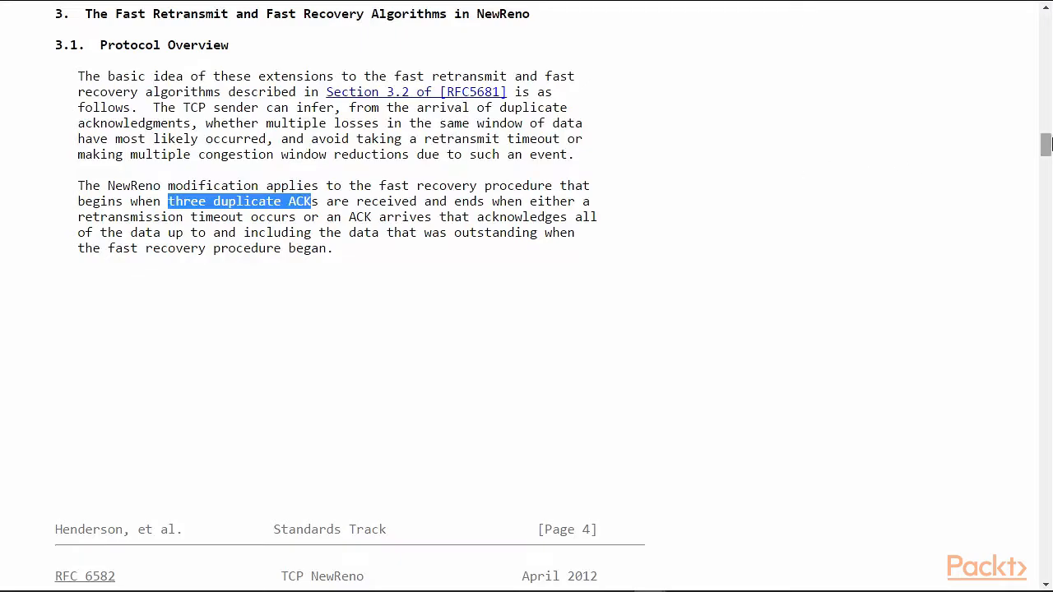
{"action": "left_click_drag", "start_coordinate": [1045, 146], "coordinate": [1038, 31]}
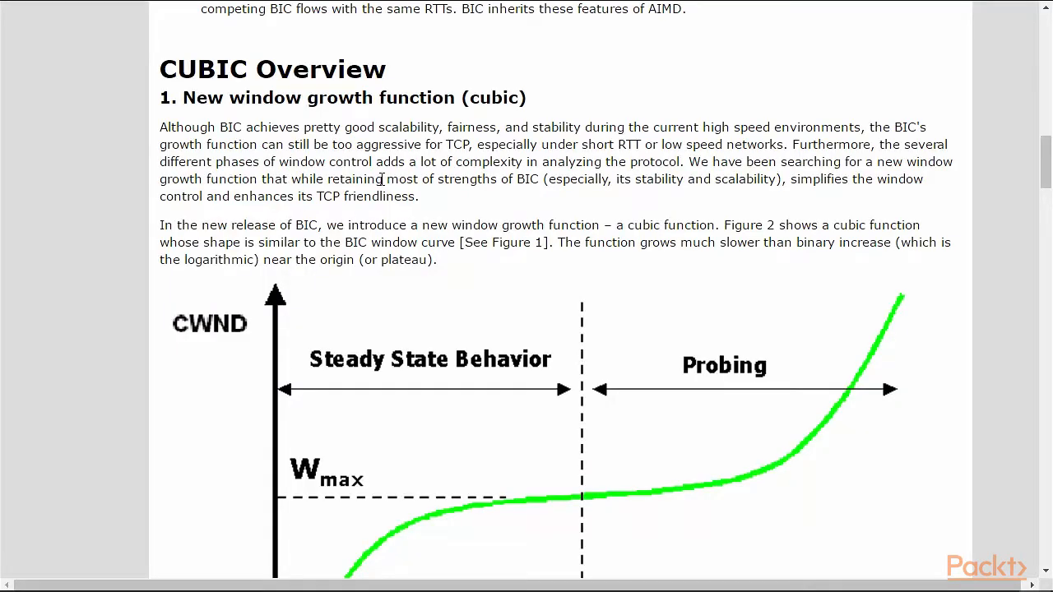
In the CUBIC Overview page, highlight BIC and examine the cubic window growth function graph
{"action": "left_click_drag", "start_coordinate": [216, 127], "coordinate": [242, 127]}
{"action": "scroll", "coordinate": [600, 164], "scroll_direction": "down", "scroll_amount": 3}
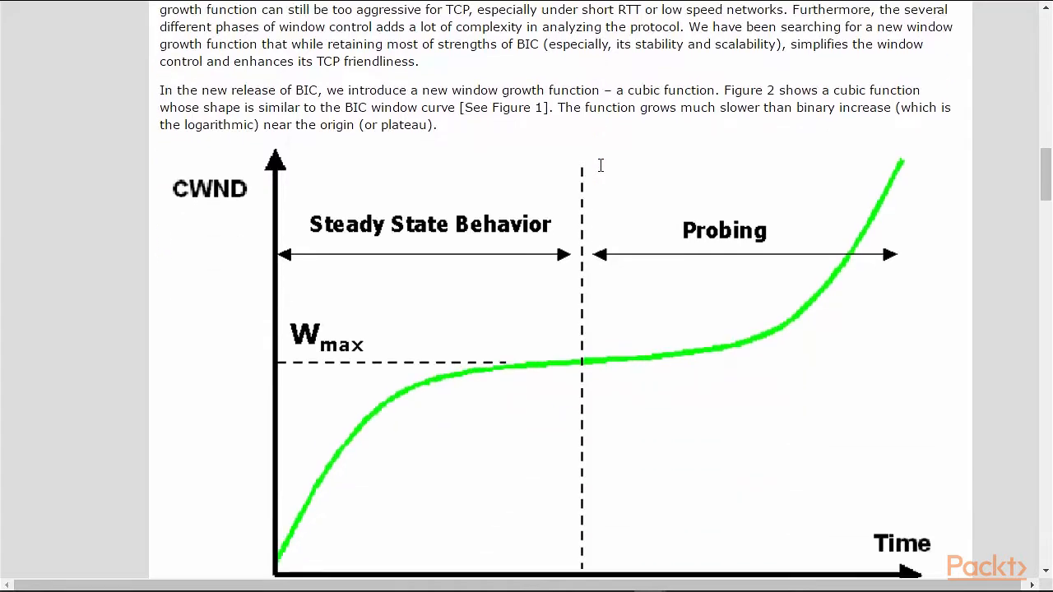
Read the rest of the CUBIC window growth explanation, and in the vSphere Web Client save PacktStack's congestion control algorithm as CUBIC
{"action": "scroll", "coordinate": [609, 205], "scroll_direction": "down", "scroll_amount": 13}
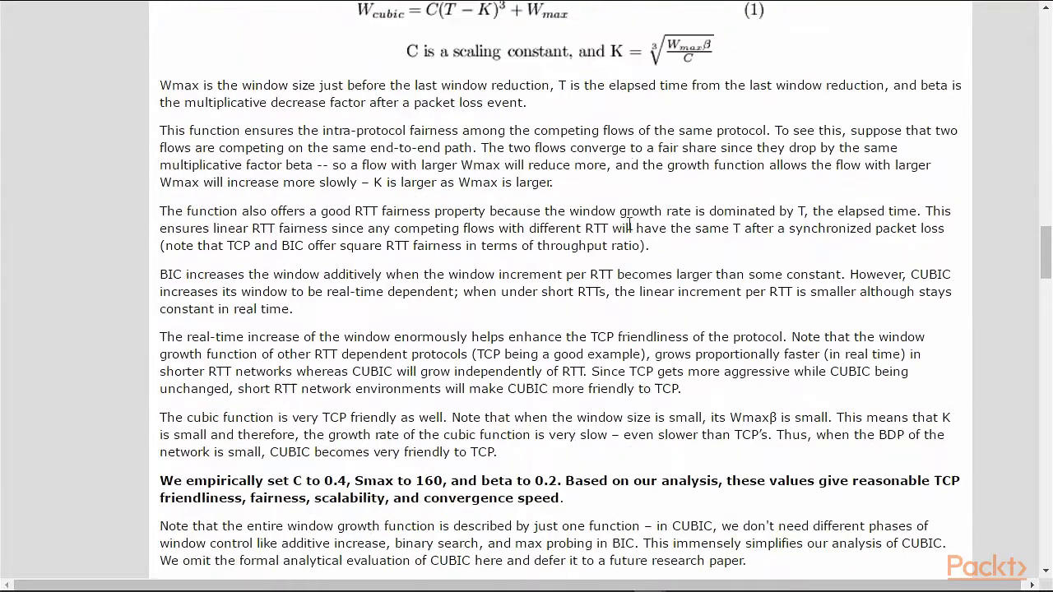
{"action": "scroll", "coordinate": [629, 229], "scroll_direction": "down", "scroll_amount": 4}
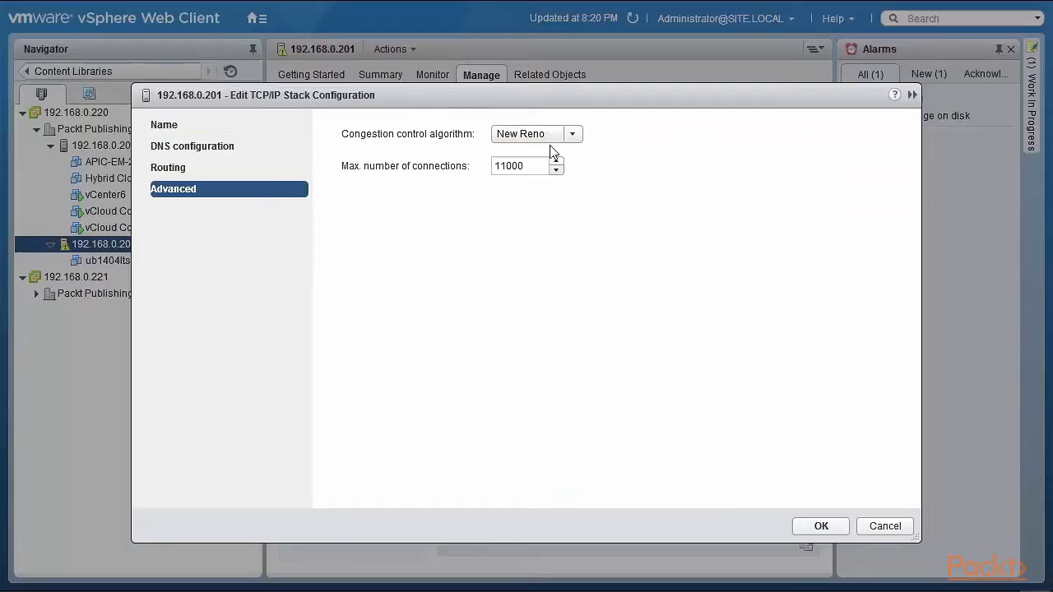
{"action": "left_click", "coordinate": [572, 136]}
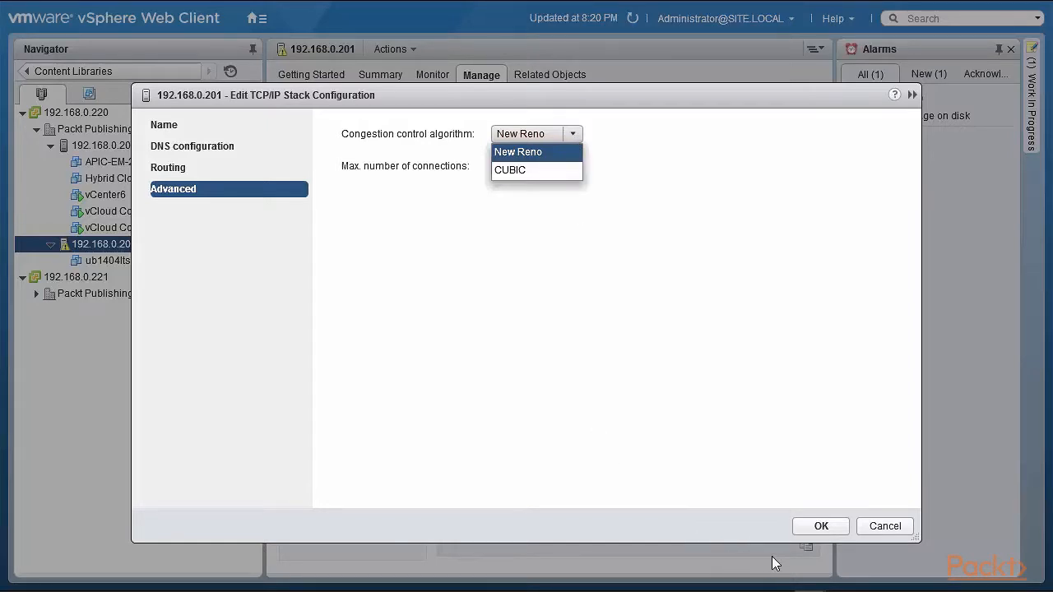
{"action": "left_click", "coordinate": [539, 170]}
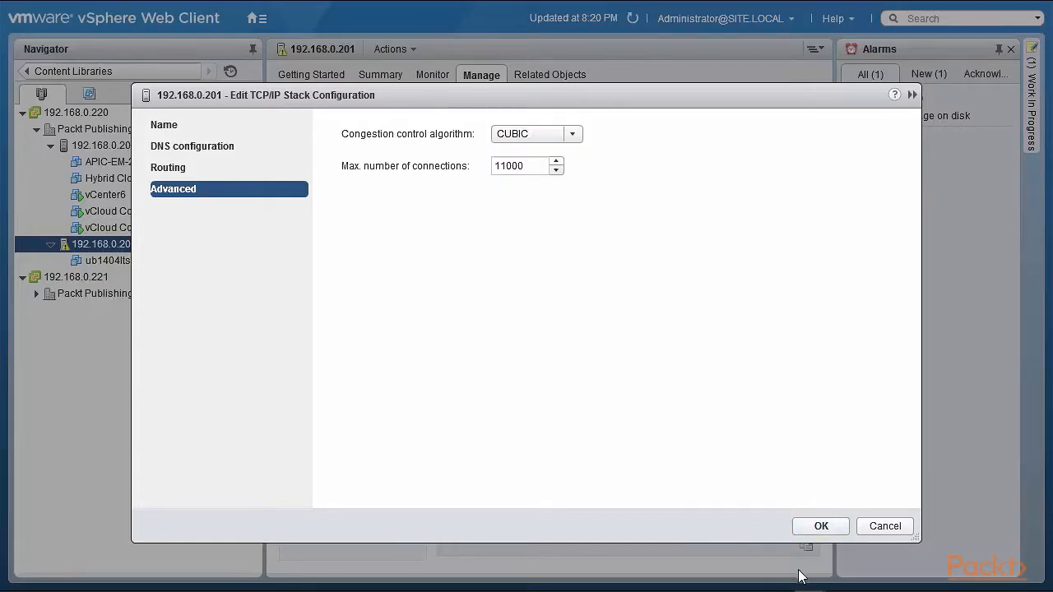
{"action": "left_click", "coordinate": [821, 527]}
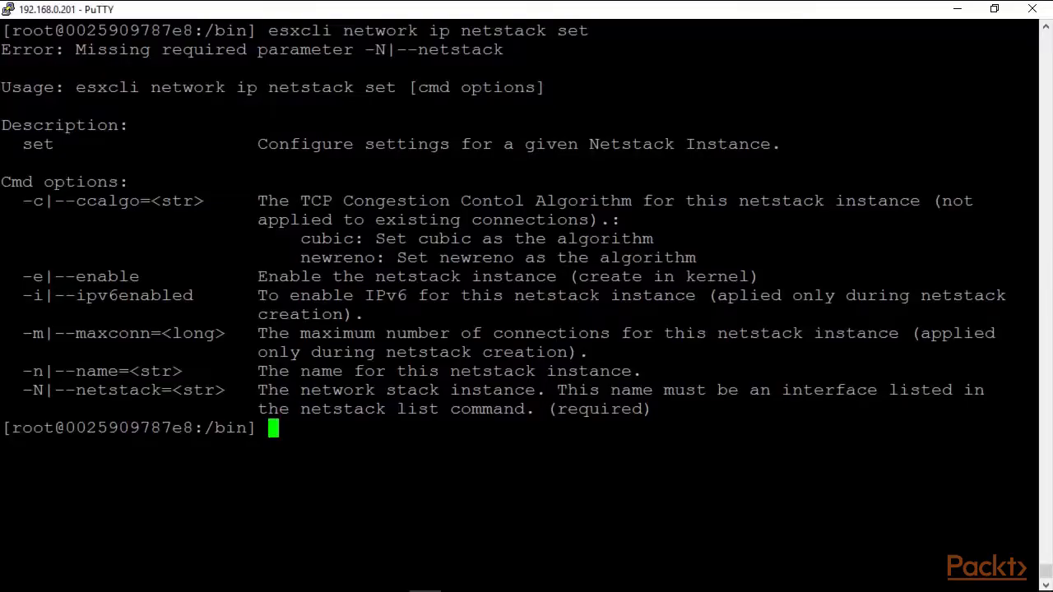
In the PuTTY session, remove the custom stack by running esxcli network ip netstack remove -N "PacktStack"
{"action": "key", "text": "Up"}
{"action": "key", "text": "BackSpace"}
{"action": "key", "text": "BackSpace"}
{"action": "key", "text": "BackSpace"}
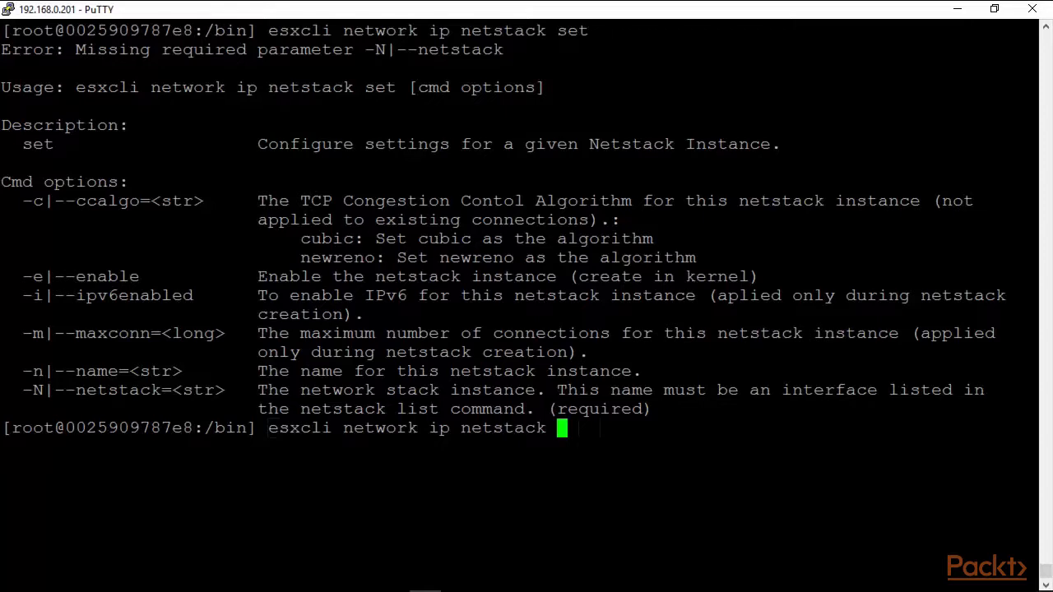
{"action": "type", "text": "remove"}
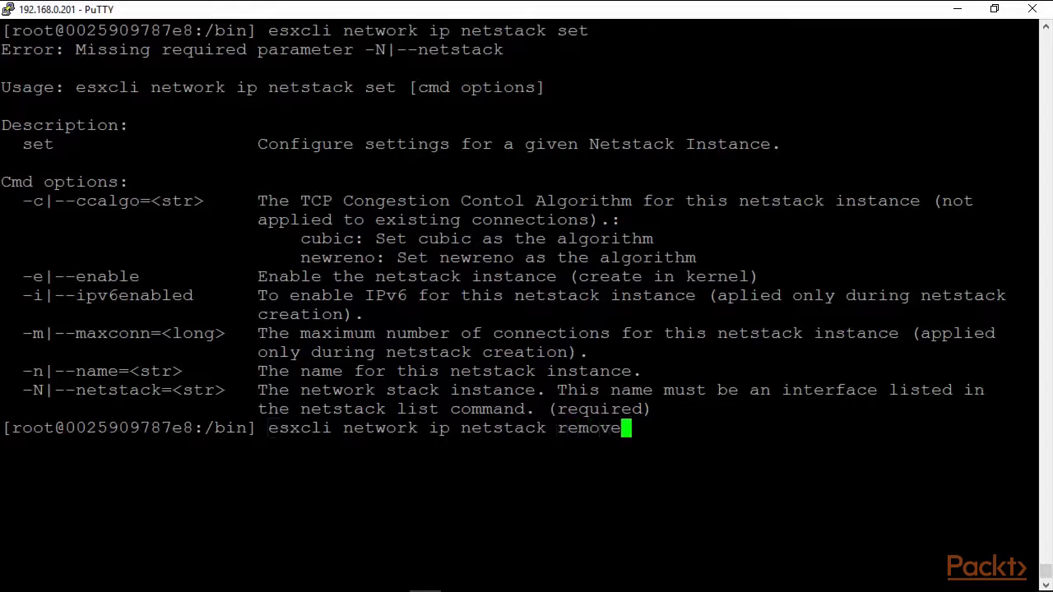
{"action": "type", "text": " -N \"Pac"}
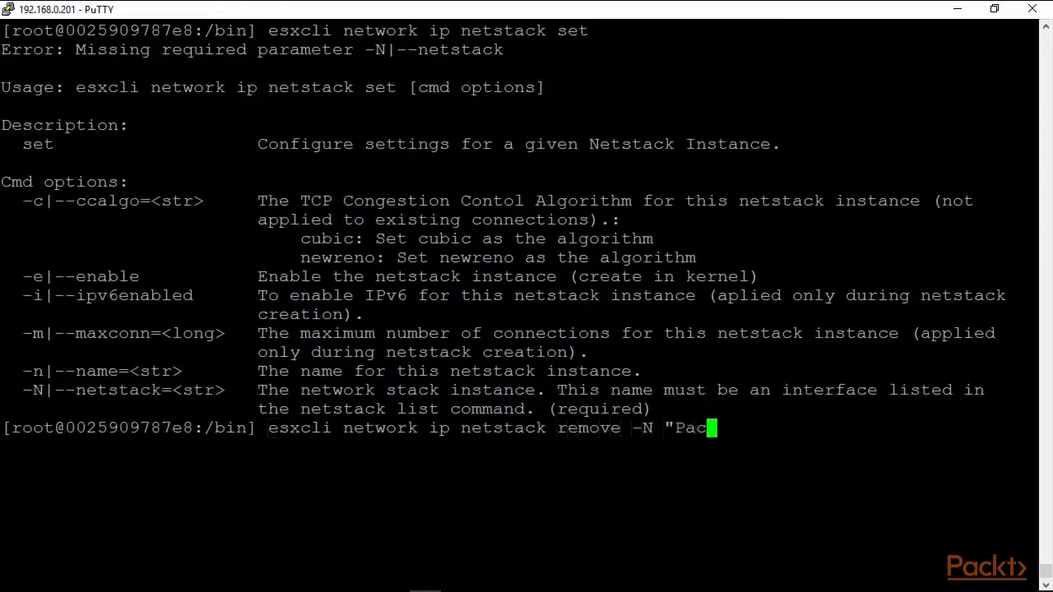
{"action": "type", "text": "ktSt"}
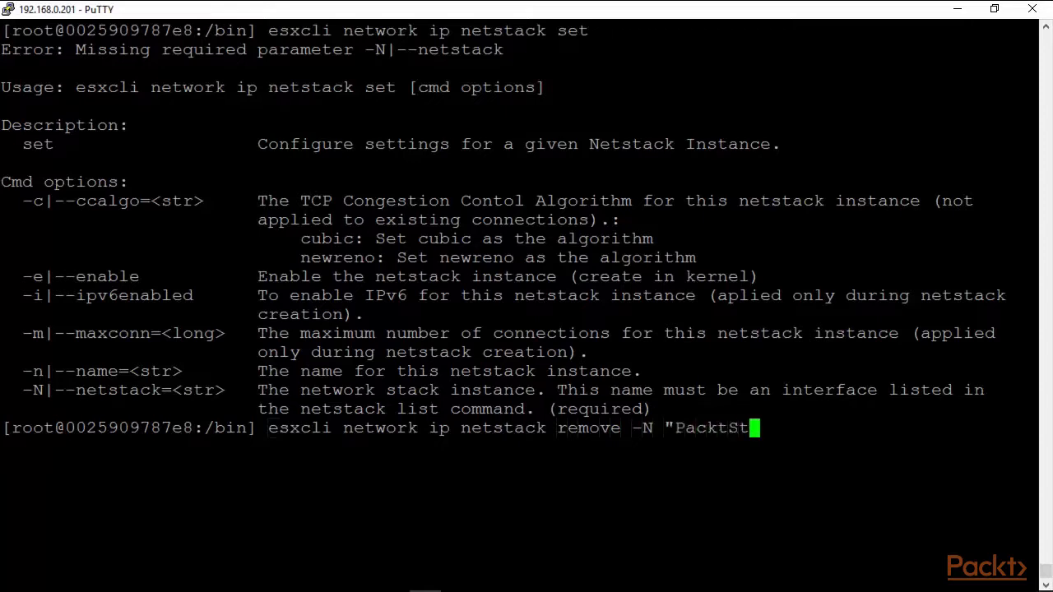
{"action": "type", "text": "ack\""}
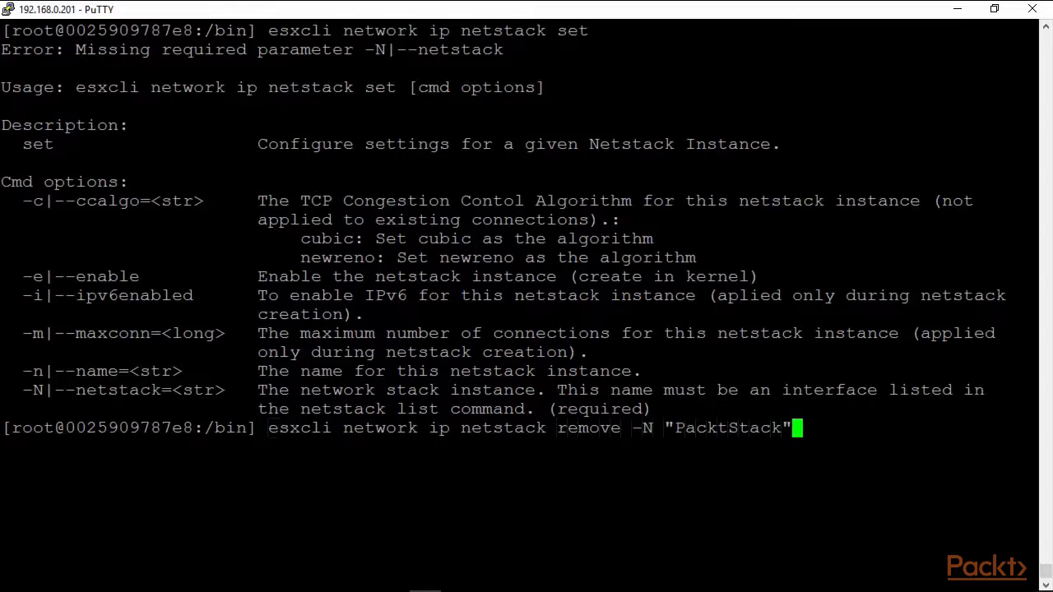
{"action": "key", "text": "Return"}
List the host's TCP/IP stacks with esxcli network ip netstack list to check the removal
{"action": "key", "text": "Up"}
{"action": "key", "text": "Up"}
{"action": "key", "text": "Up"}
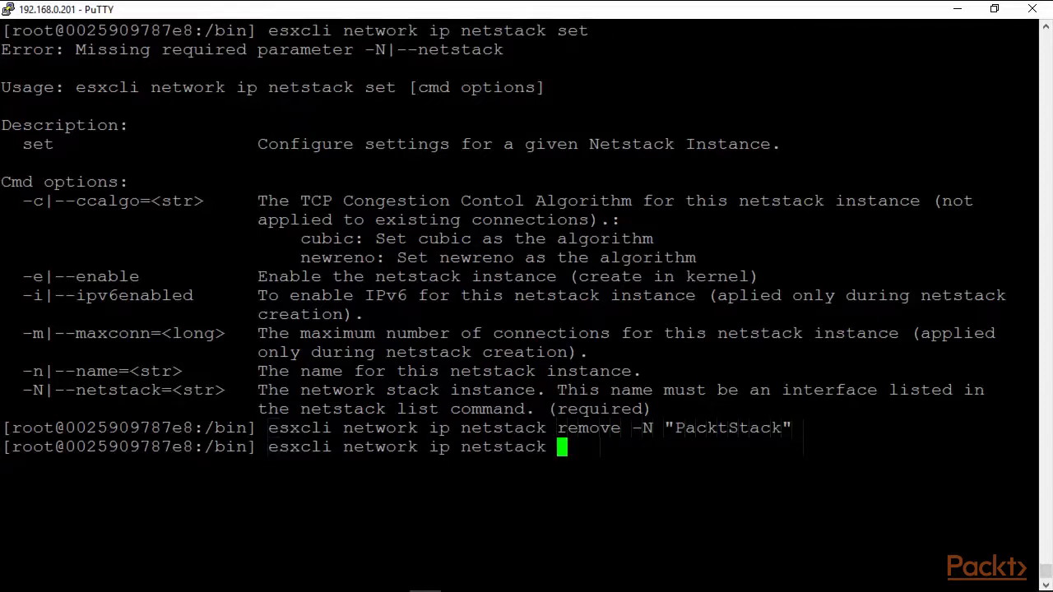
{"action": "type", "text": "list"}
{"action": "key", "text": "Return"}
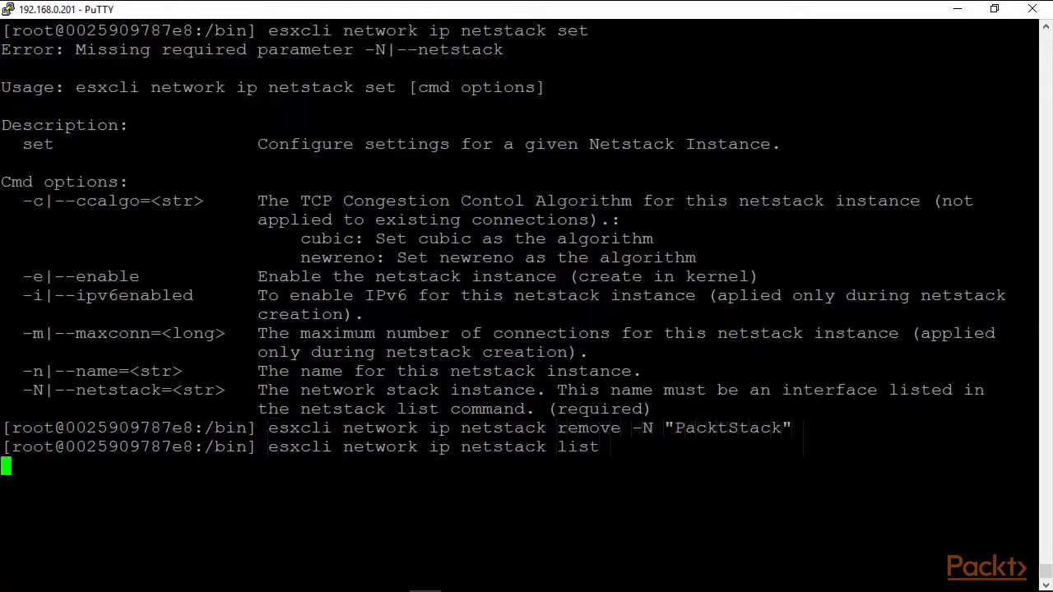